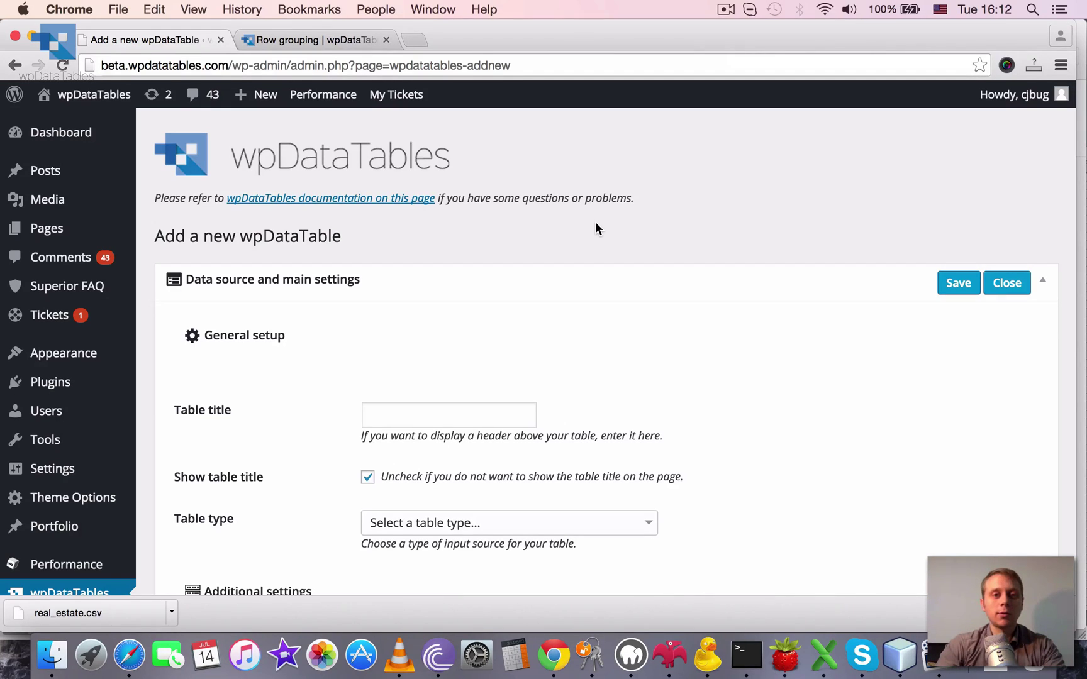
Step: Reload the Add from data source form to start a fresh new table
scroll(594, 224, "down", 2)
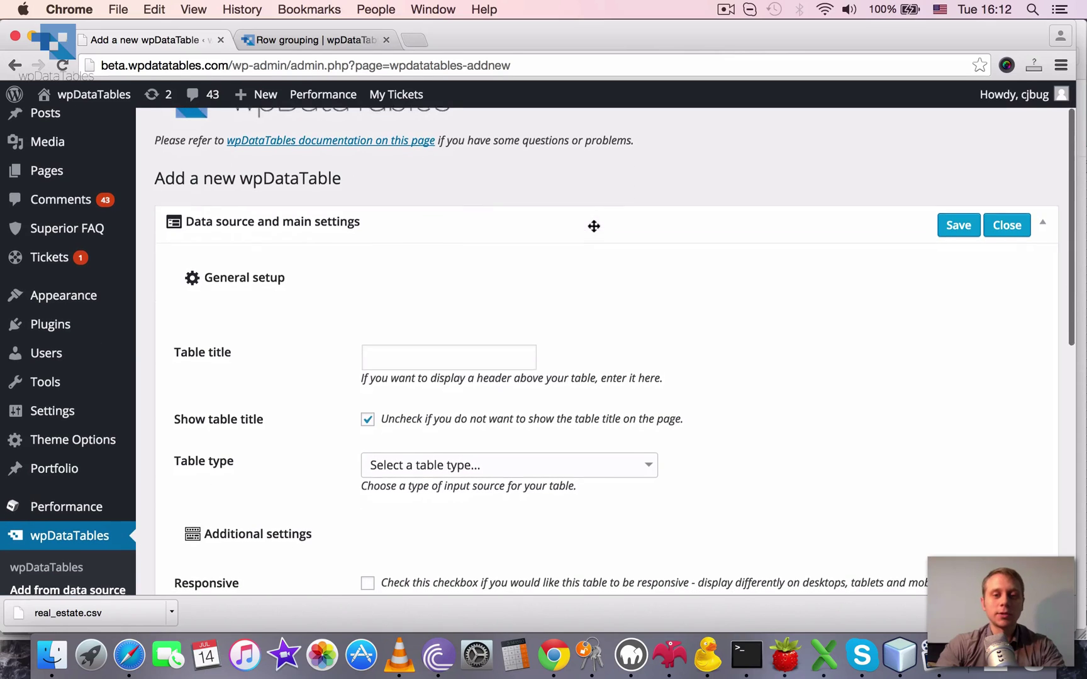
left_click(450, 353)
scroll(449, 356, "down", 1)
scroll(448, 356, "down", 5)
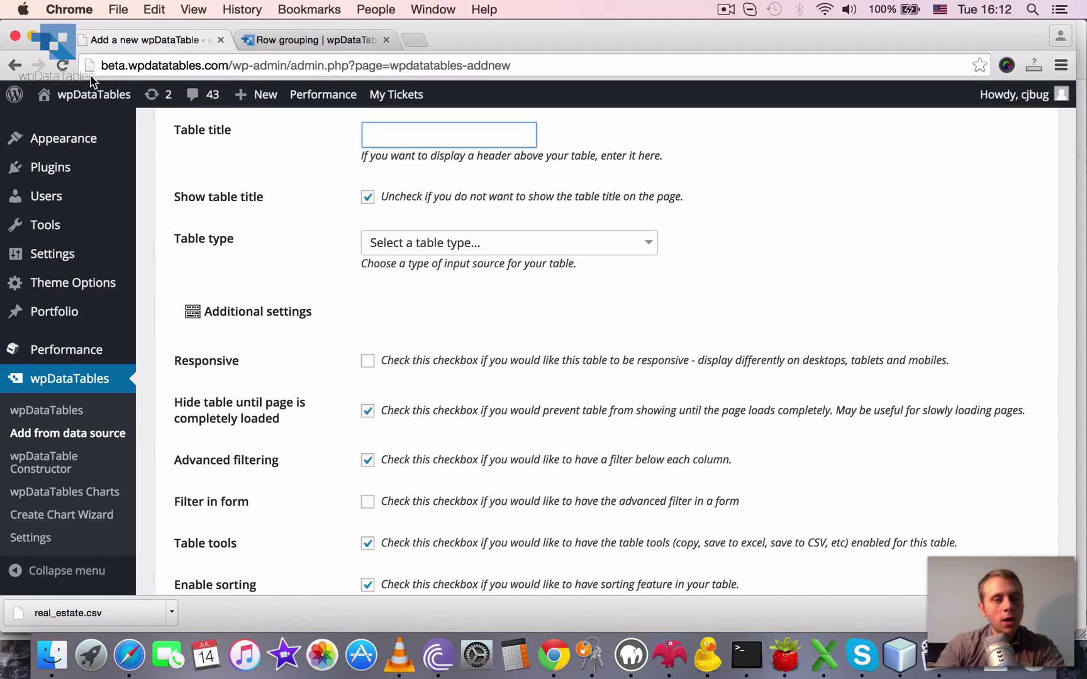
mouse_move(89, 99)
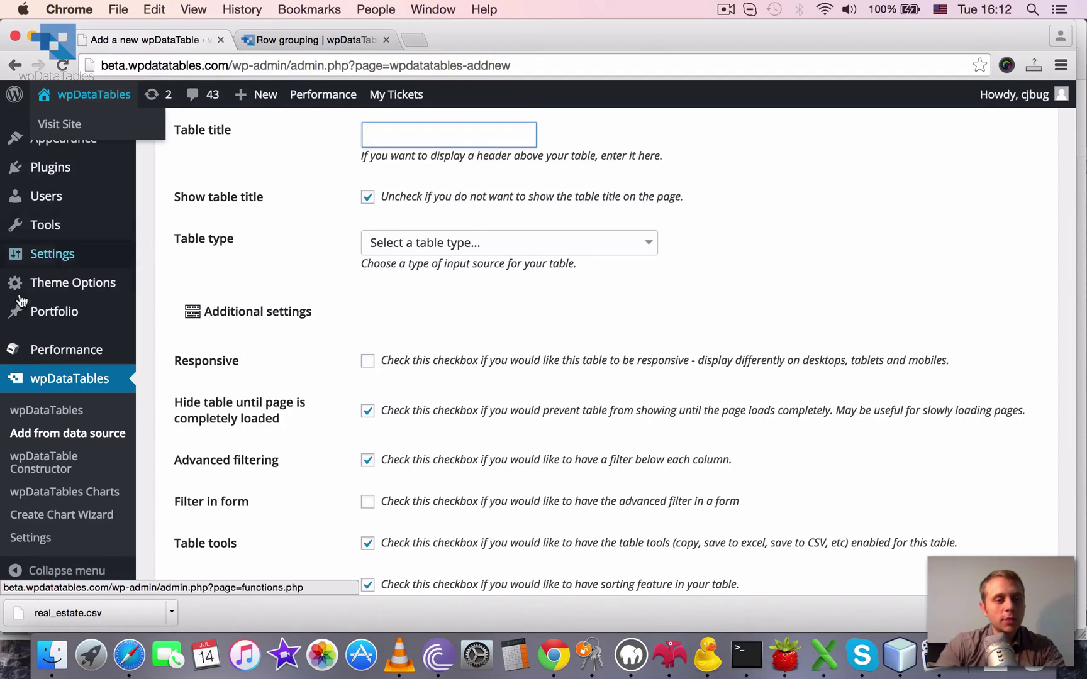
left_click(52, 433)
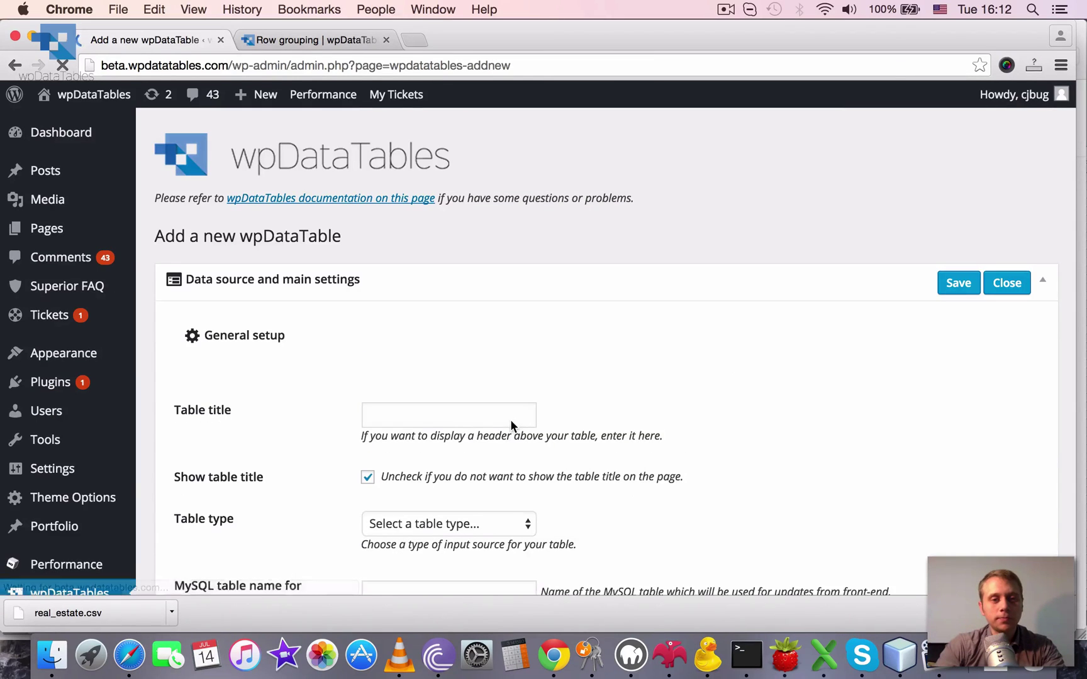
Step: Enter 'CSV row grouping example' as the table title
scroll(437, 409, "down", 2)
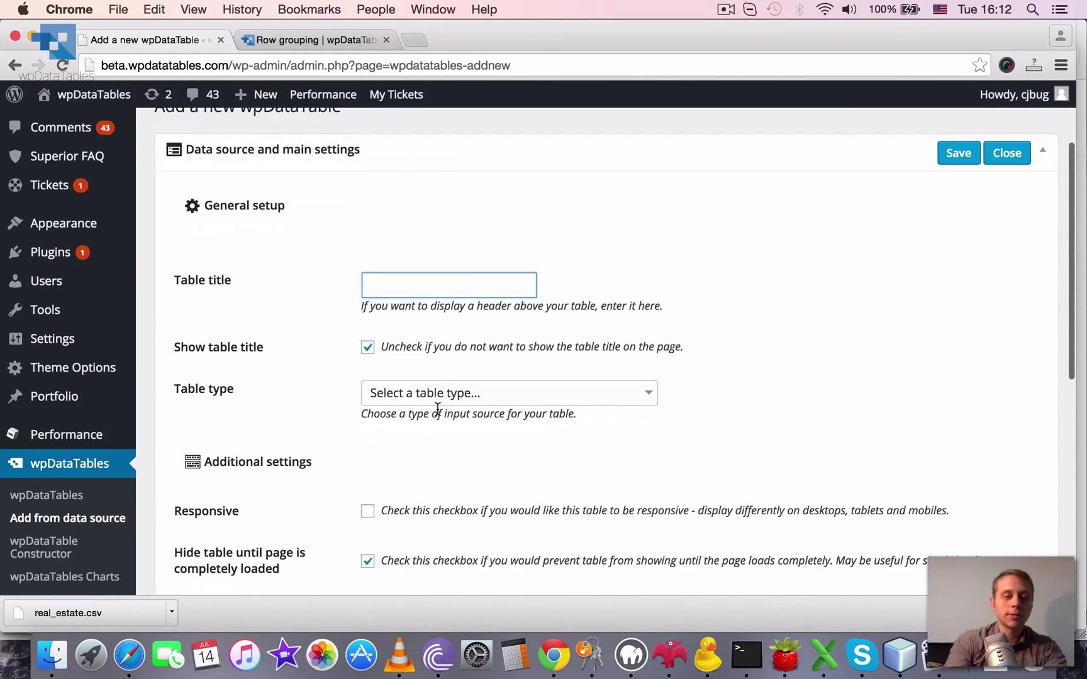
type("CSV")
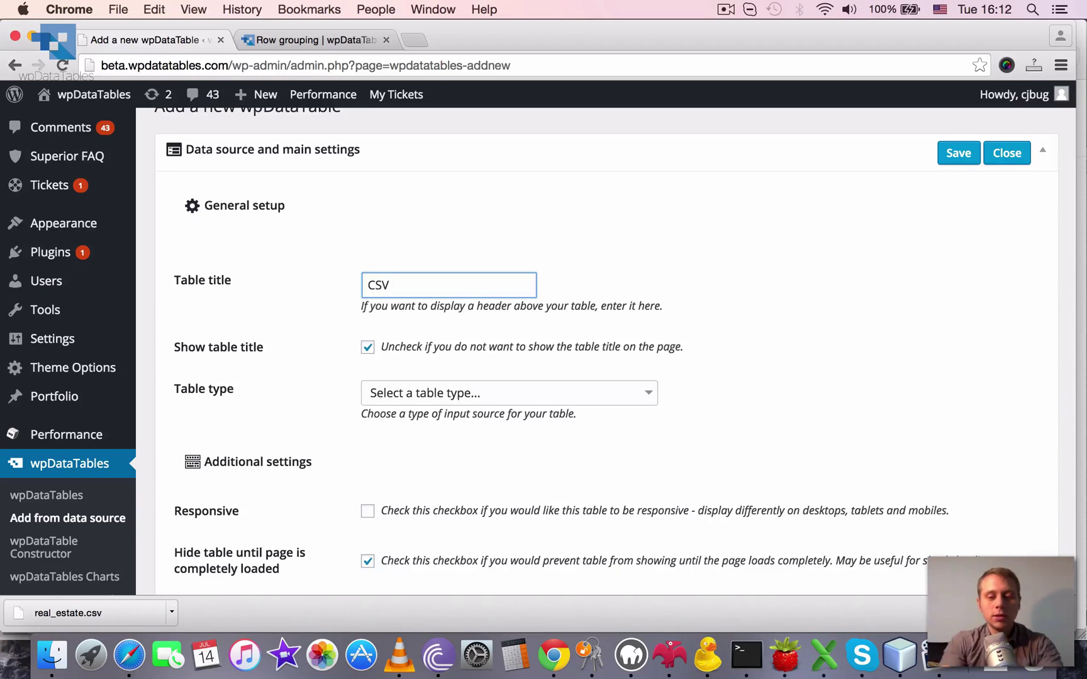
type(" row grouping example")
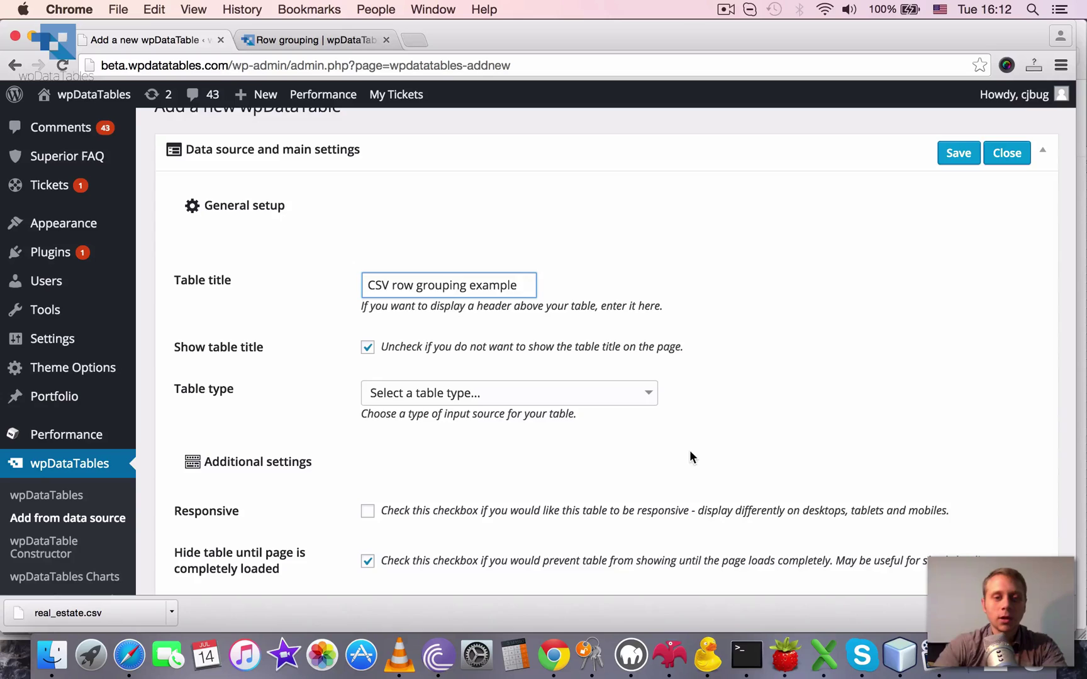
scroll(690, 454, "down", 2)
Step: Set the table type to CSV file and upload real_estate.csv as its input file
left_click(461, 342)
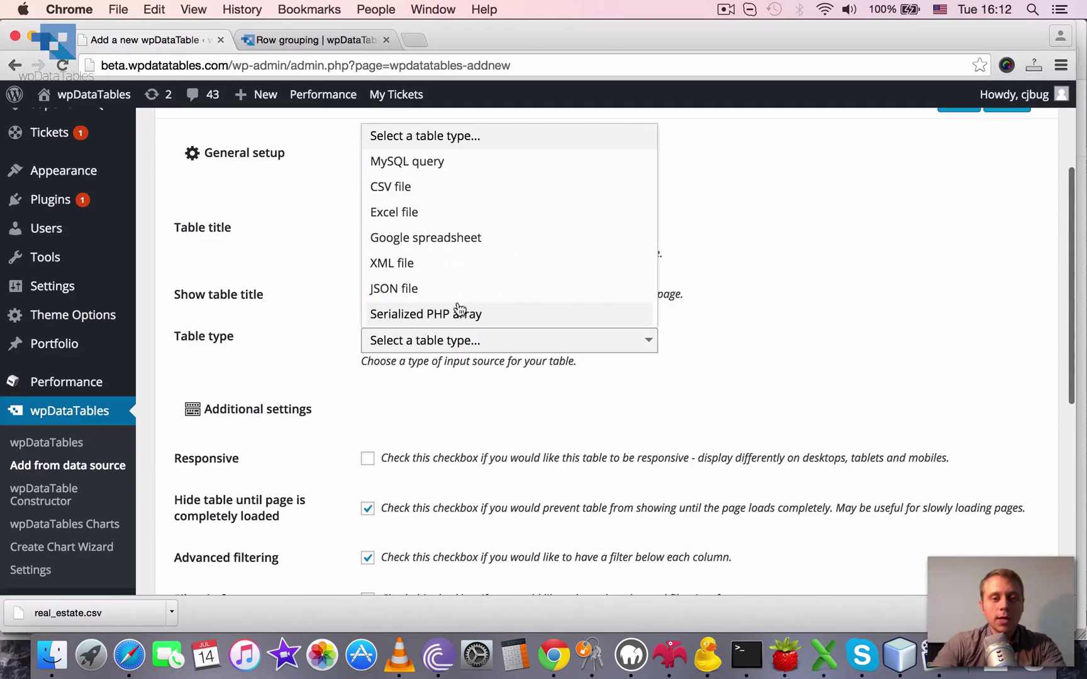
left_click(410, 187)
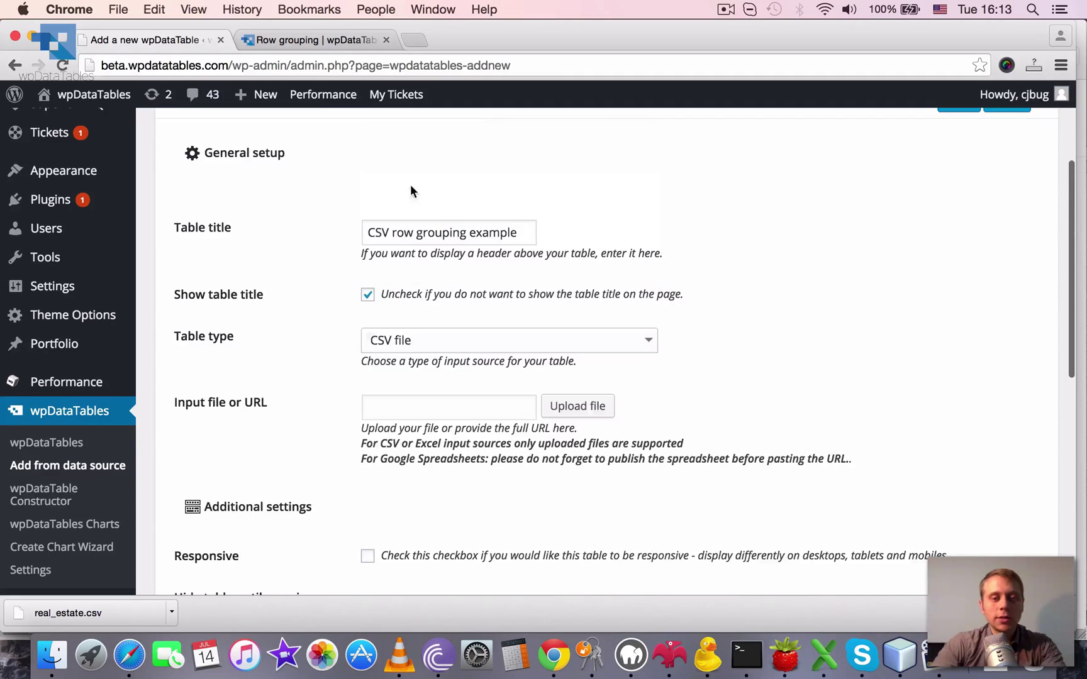
left_click(570, 408)
left_click(56, 166)
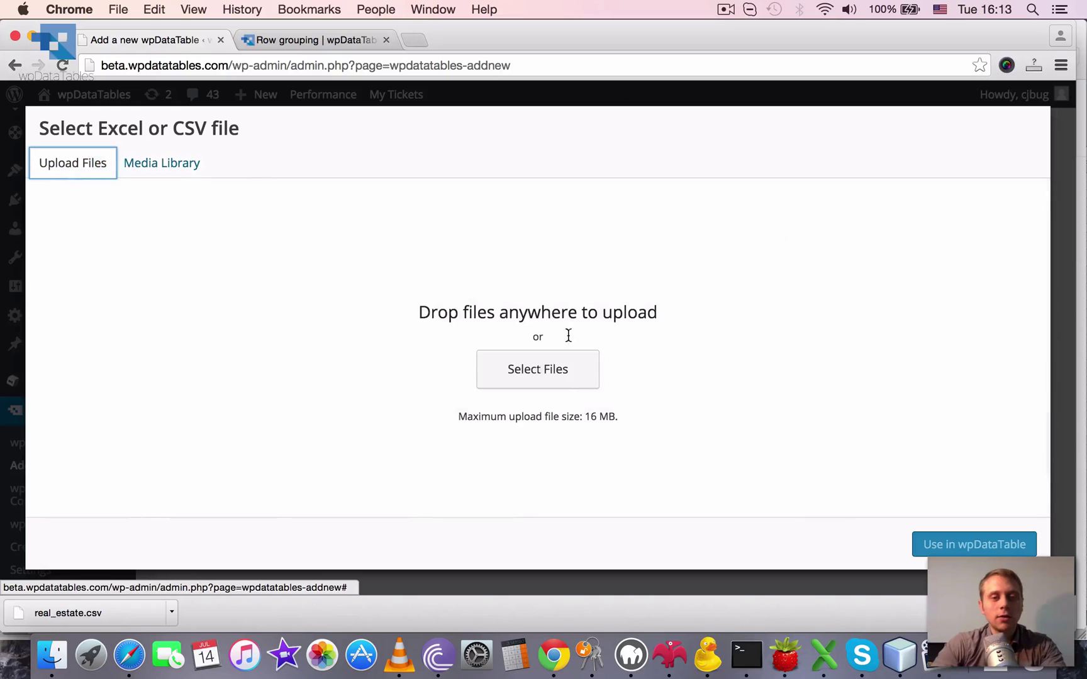
left_click(565, 377)
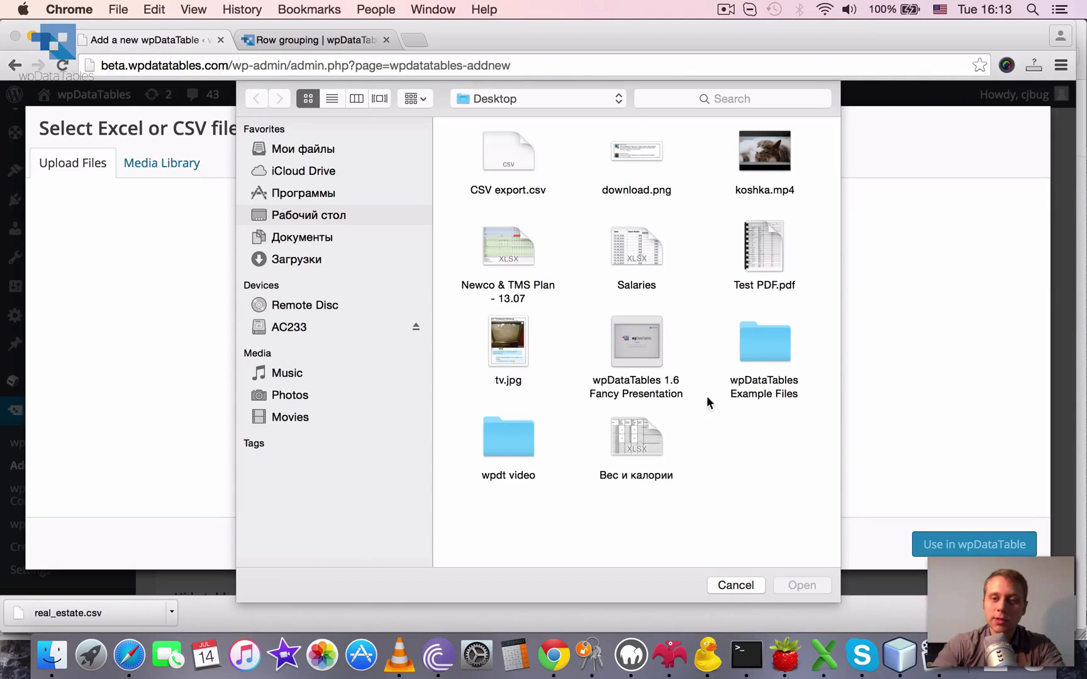
double_click(766, 342)
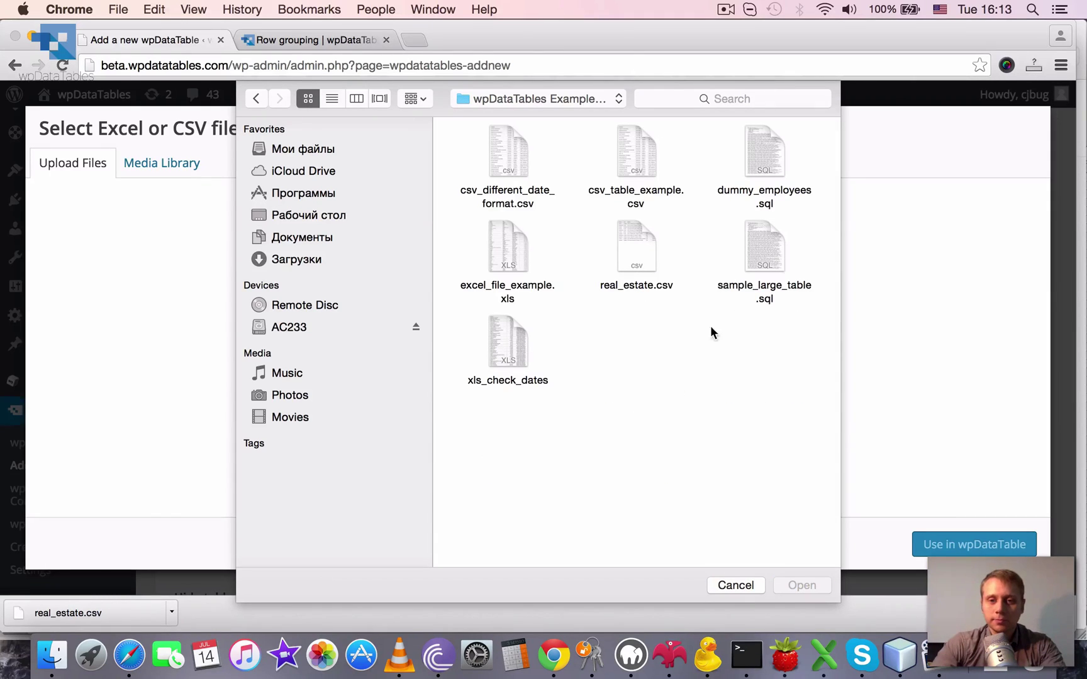
left_click(634, 284)
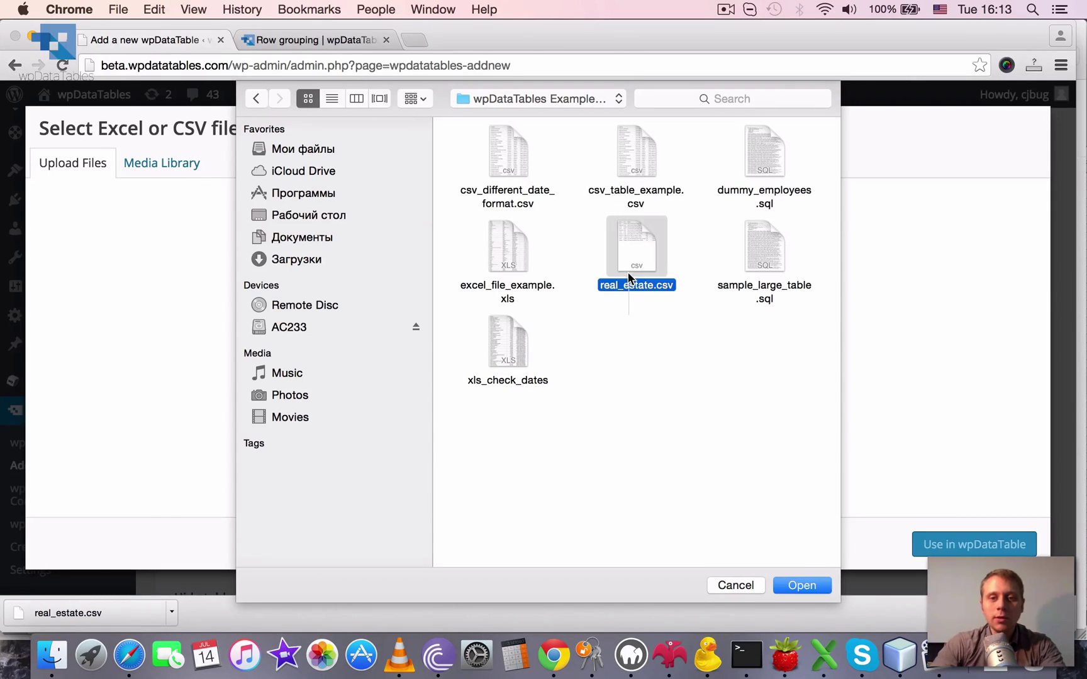
left_click(802, 588)
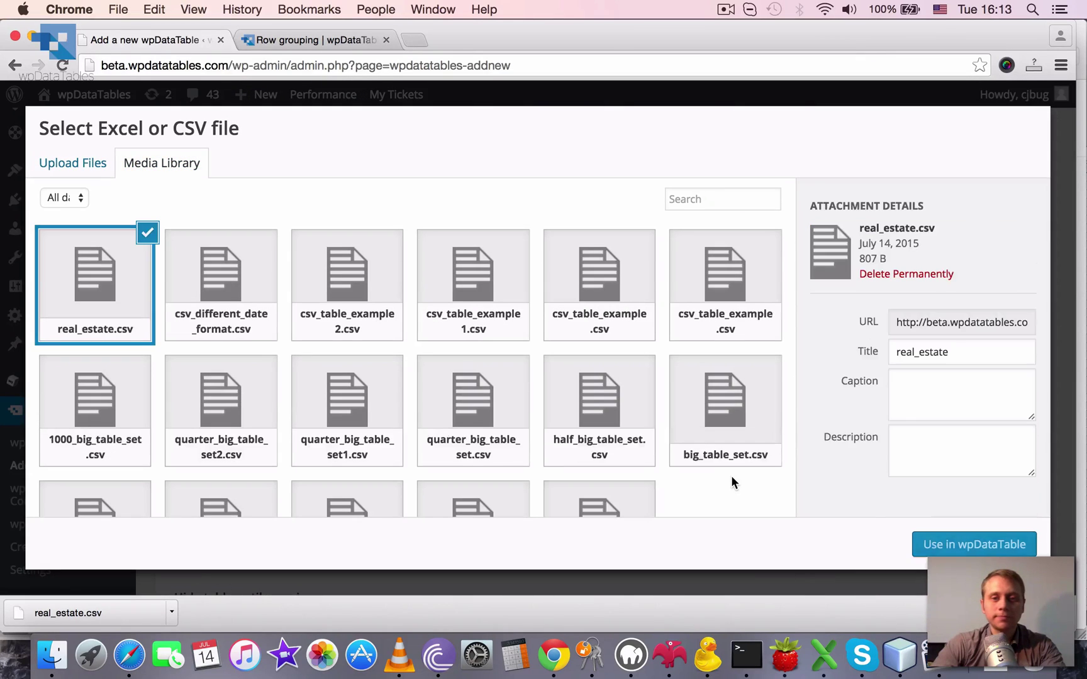
left_click(1014, 535)
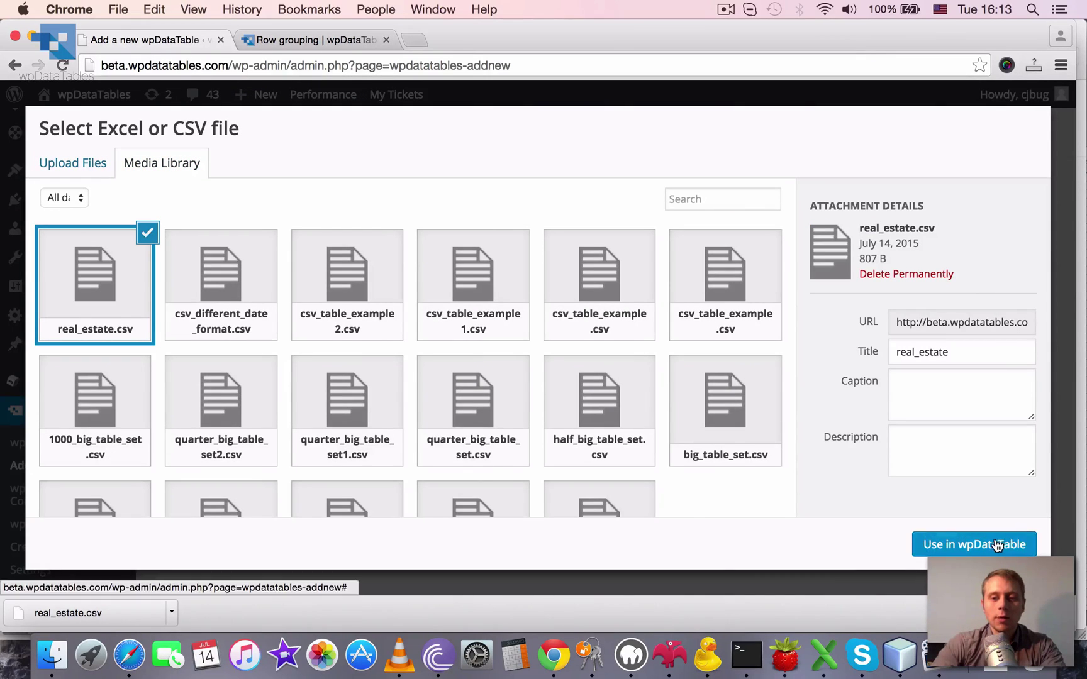
Step: Save the new table, creating table 47
scroll(796, 434, "down", 5)
scroll(796, 430, "down", 4)
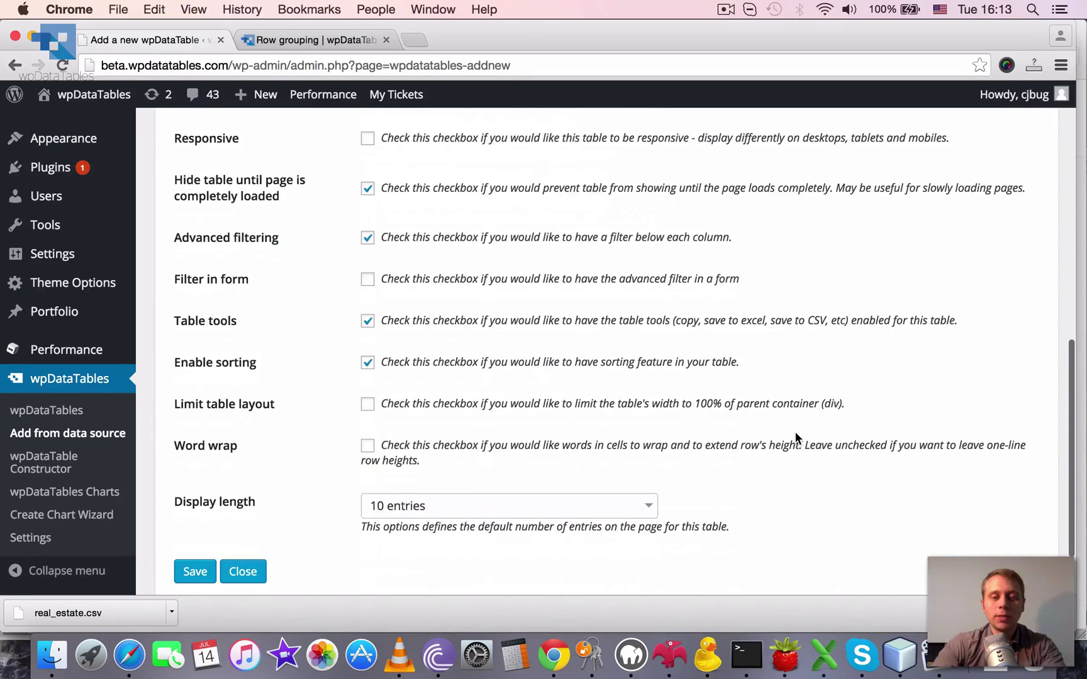
left_click(195, 554)
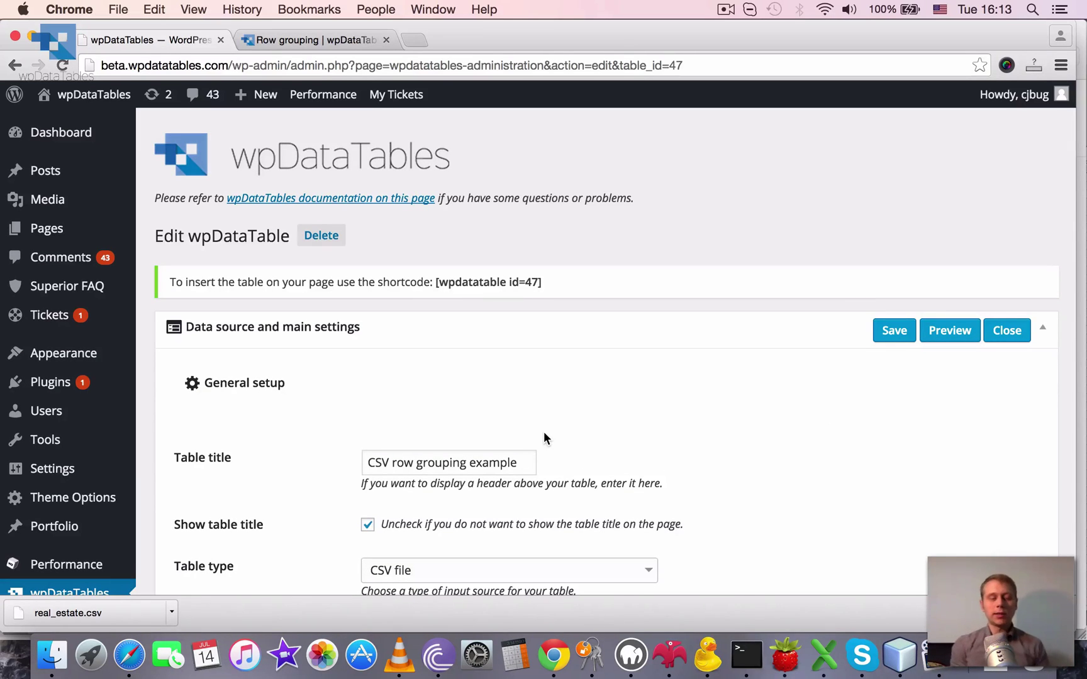
Step: Preview table 47, sort it by Type, and page to page 2 and back
left_click(935, 331)
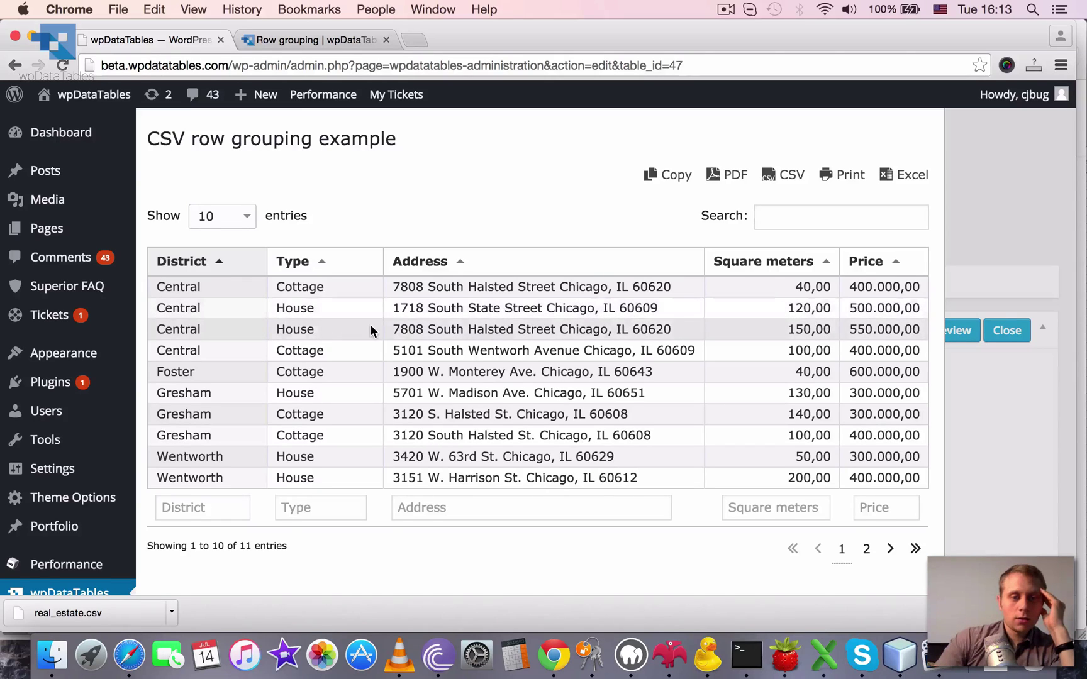
scroll(371, 323, "down", 2)
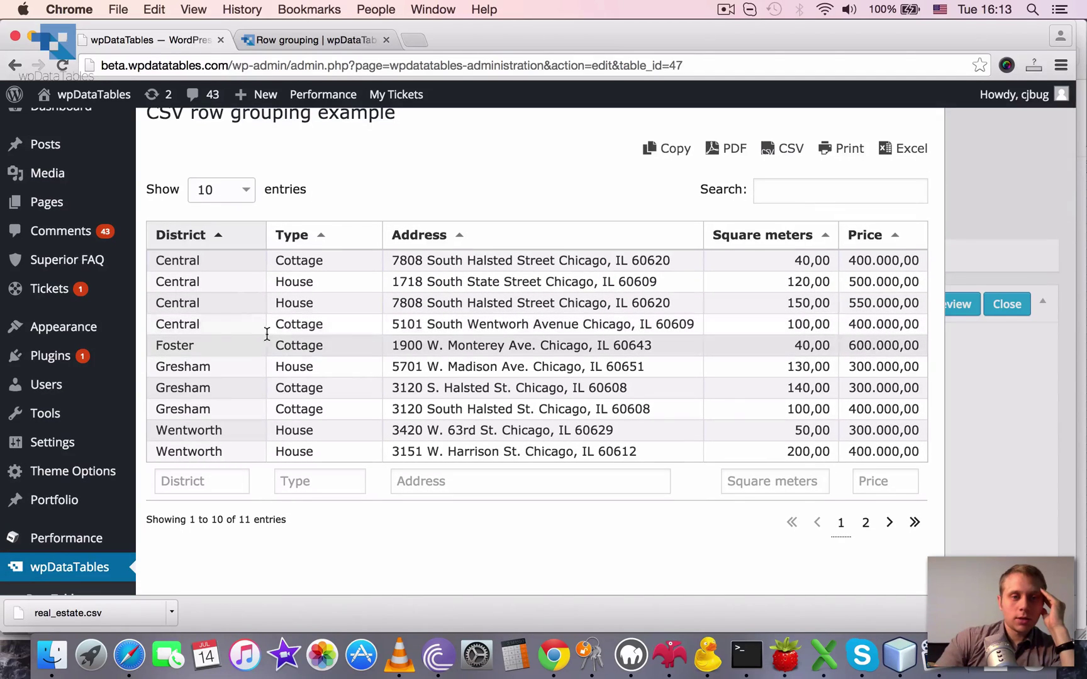
left_click(311, 243)
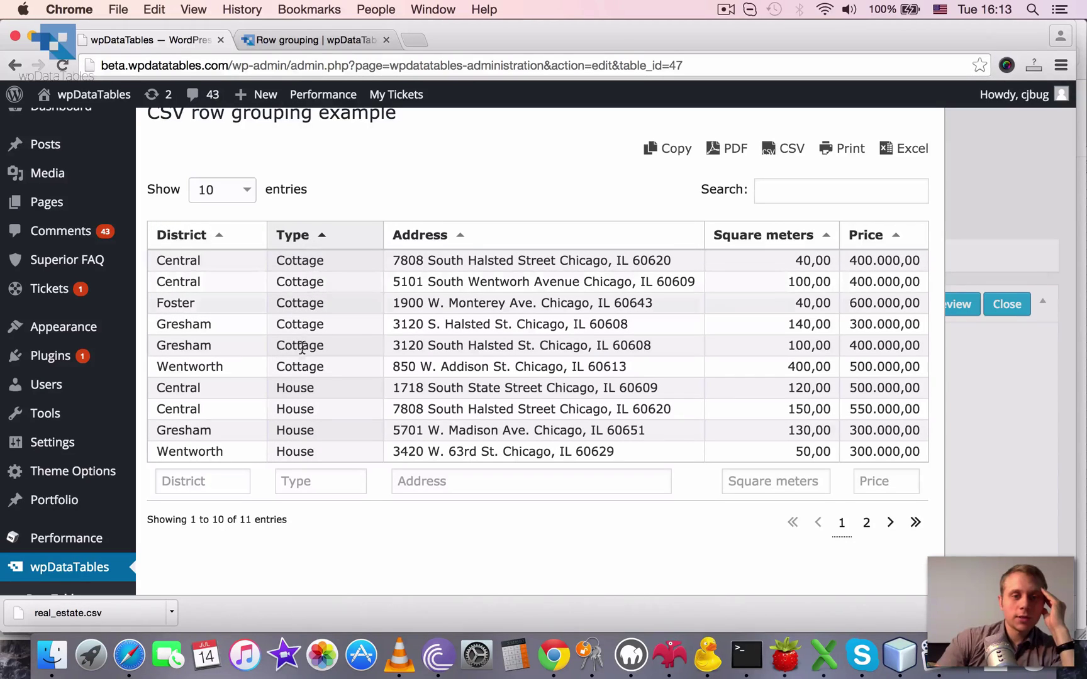
left_click(866, 524)
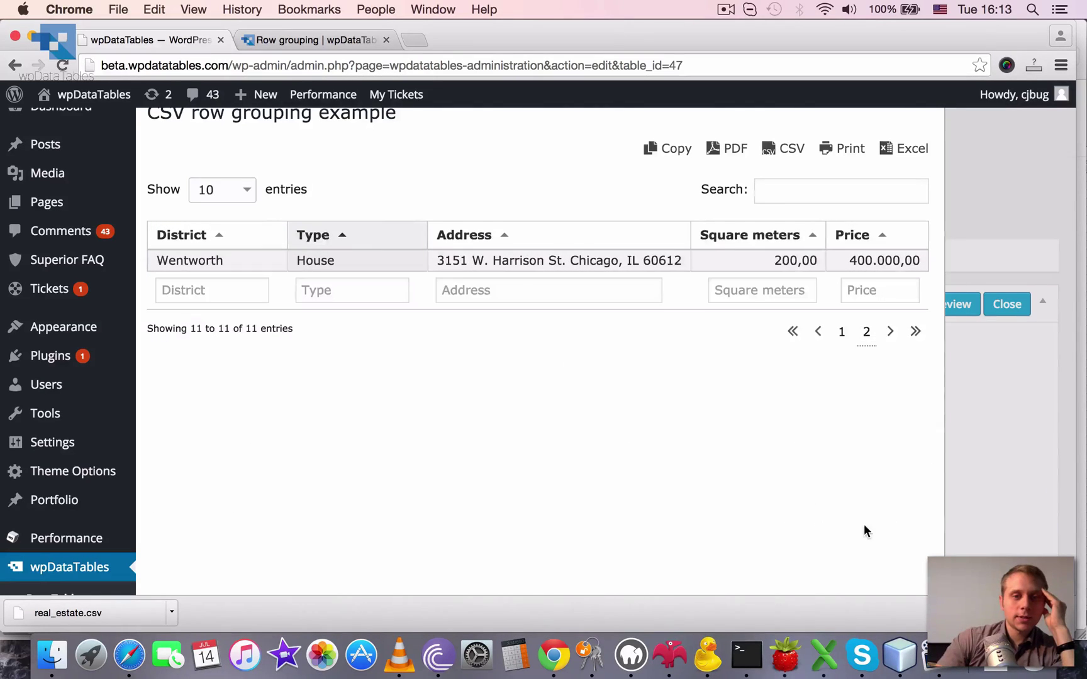
left_click(841, 330)
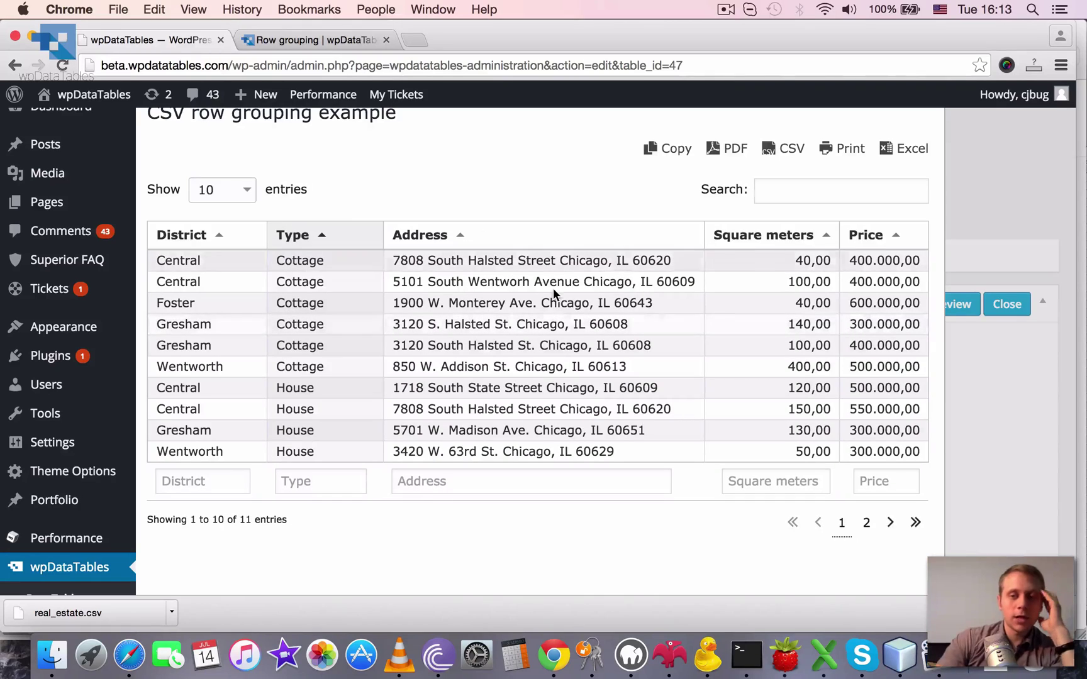
Step: Switch the sort between District and Type, ending with Type ascending
left_click(251, 234)
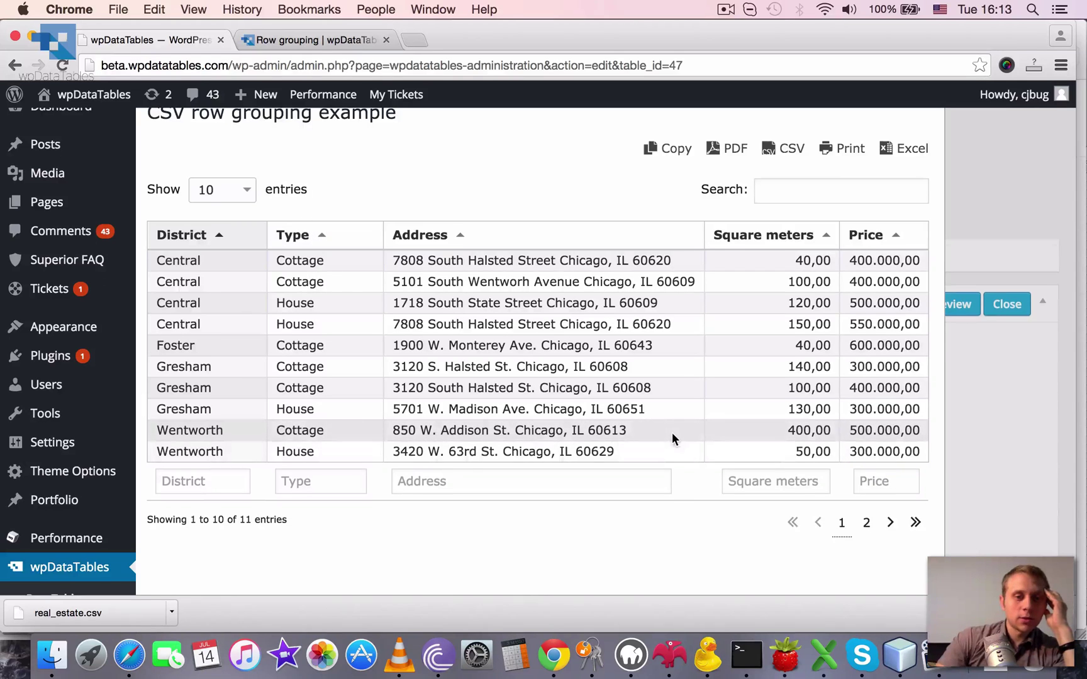
scroll(677, 439, "up", 1)
left_click(291, 266)
left_click(183, 262)
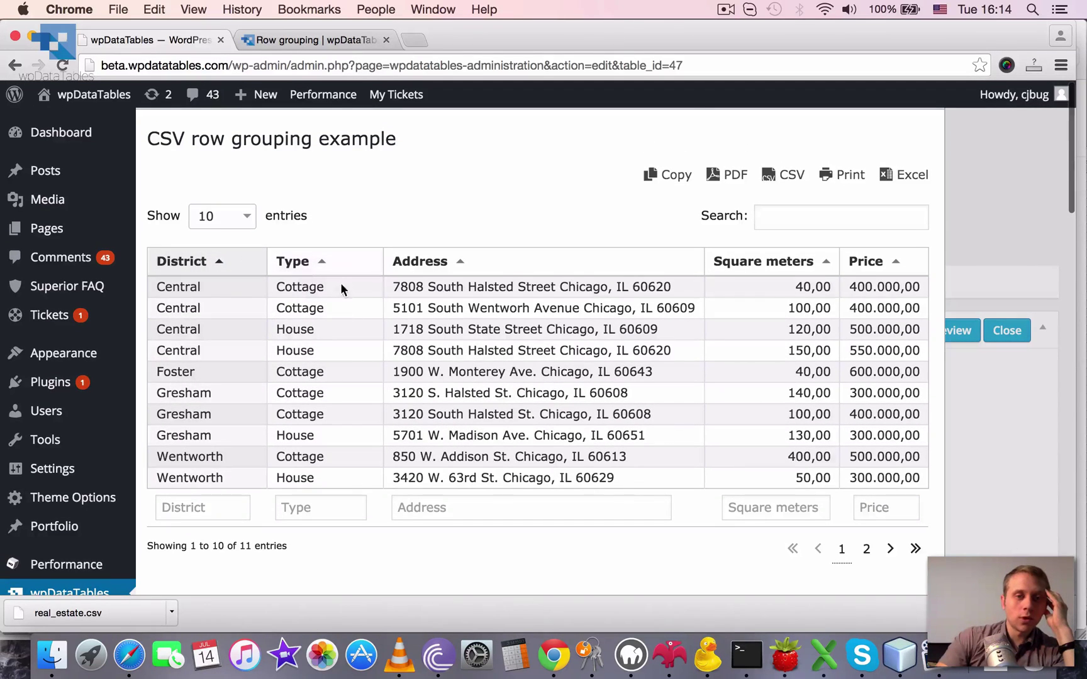
left_click(315, 262)
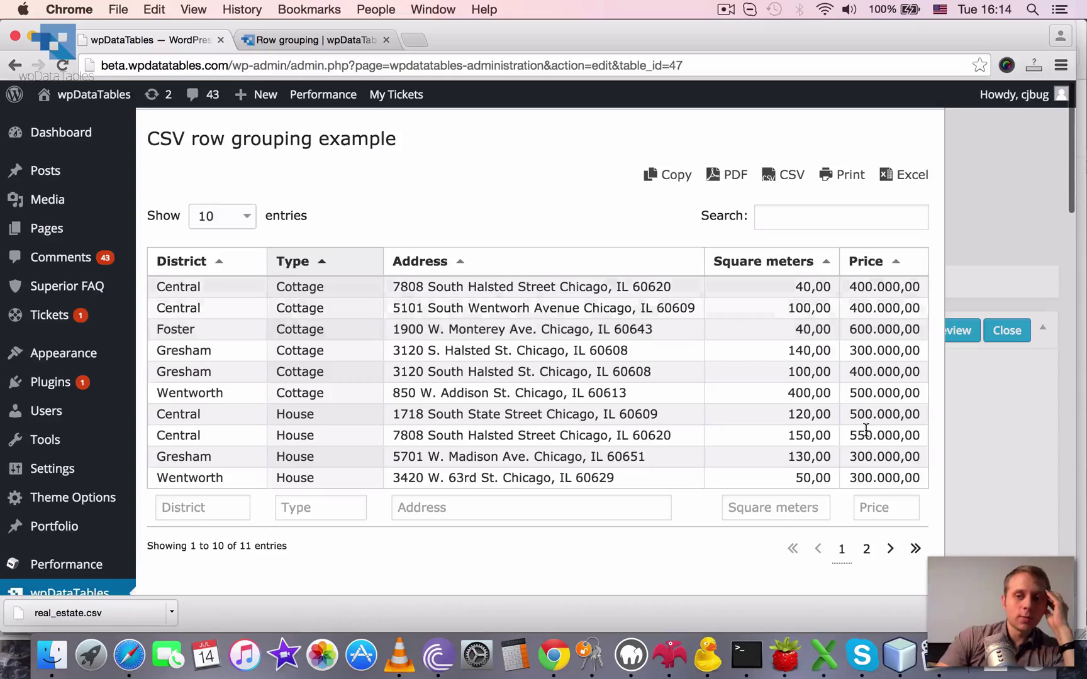
scroll(851, 450, "down", 2)
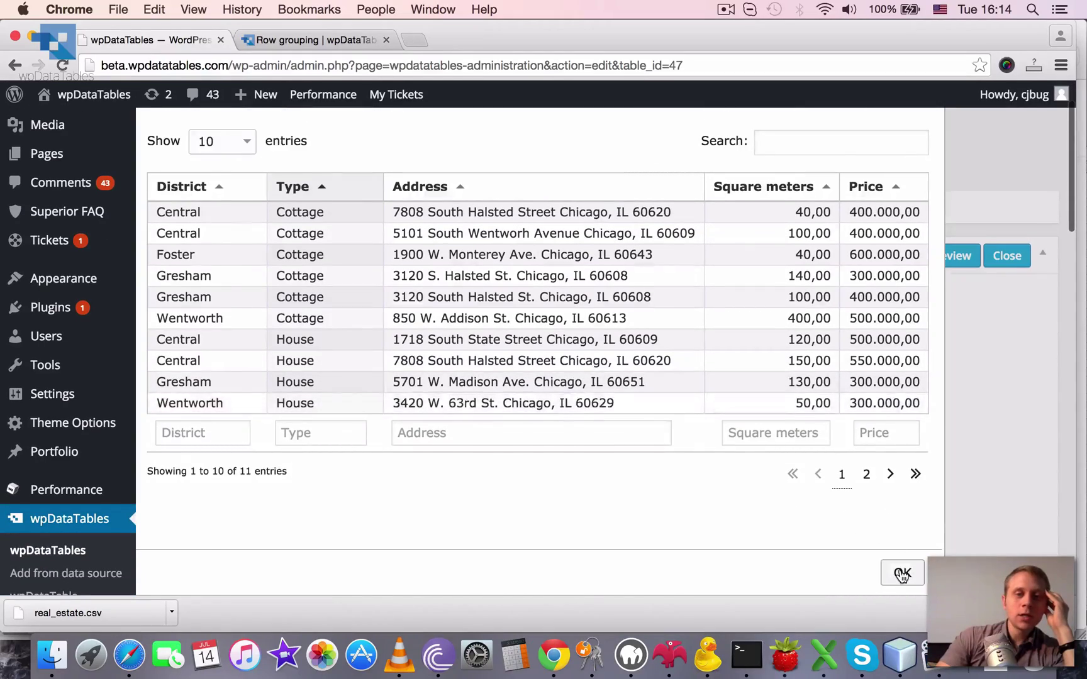
Step: Close the preview and scroll down to the Type column's settings
left_click(901, 586)
scroll(819, 473, "down", 10)
scroll(818, 470, "down", 15)
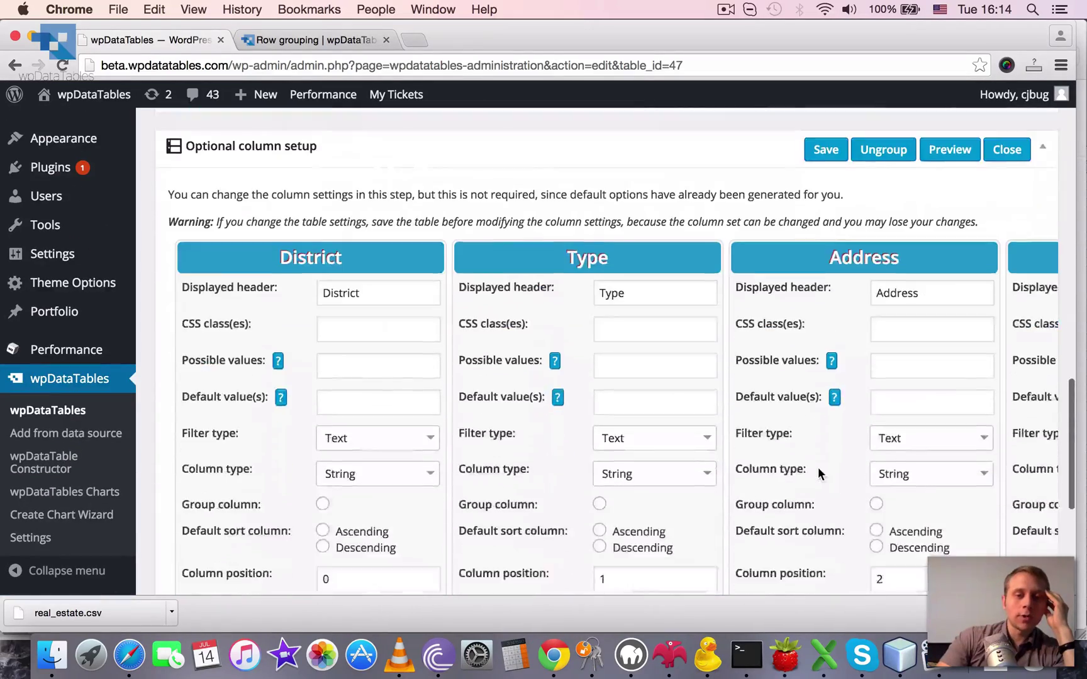
scroll(817, 467, "down", 2)
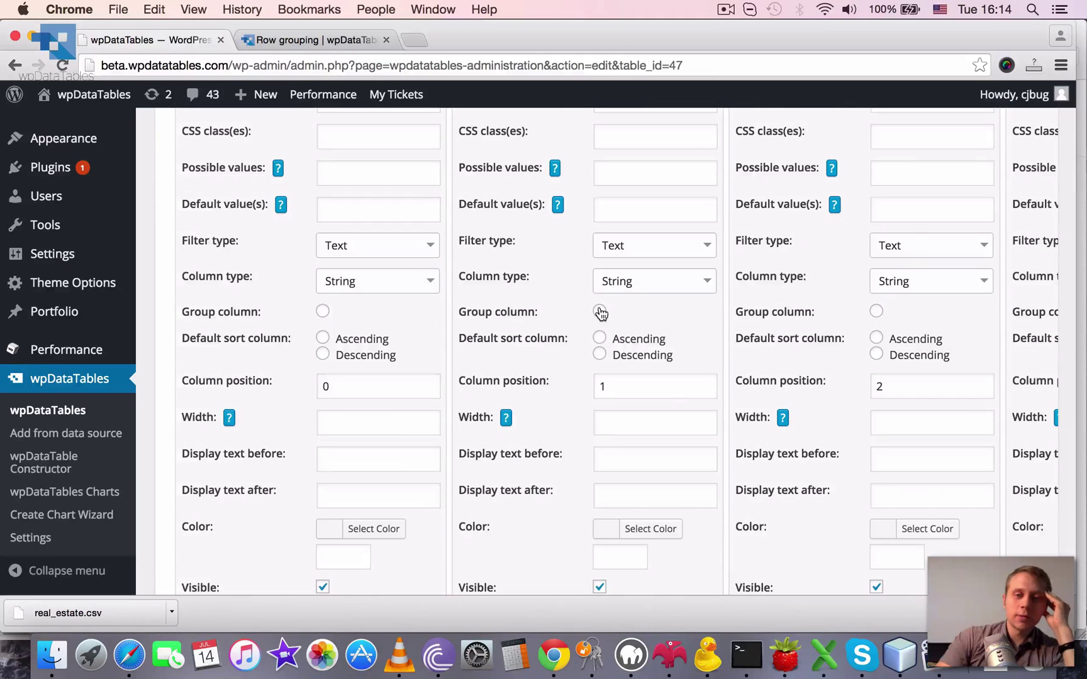
scroll(625, 249, "up", 4)
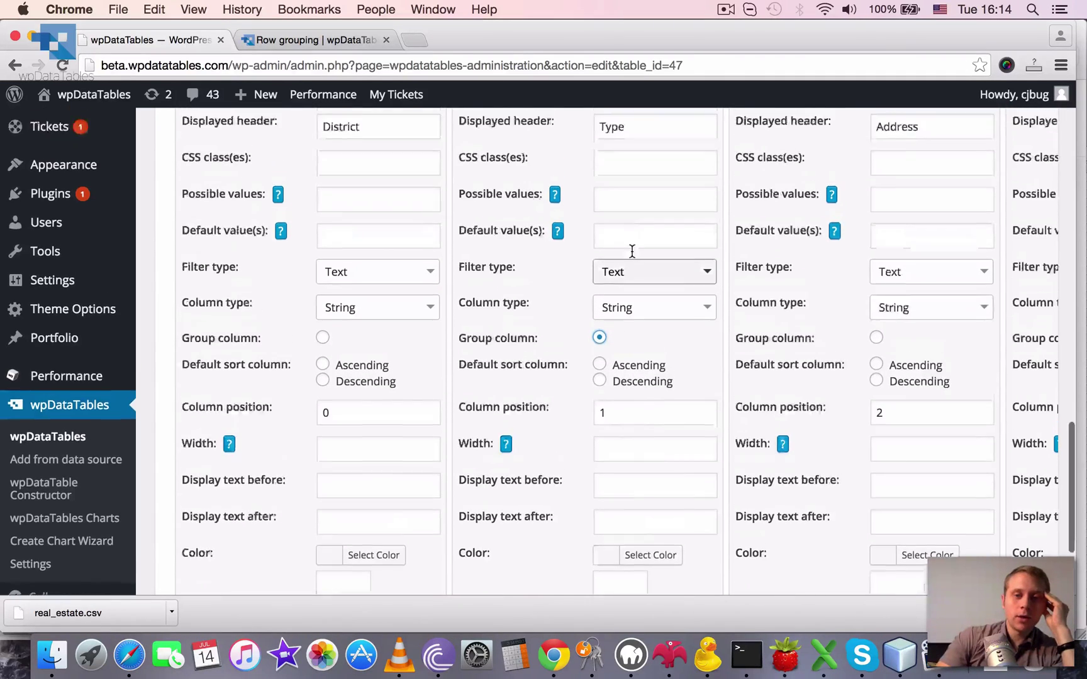
scroll(624, 249, "down", 8)
Step: Save the table with Type grouping and preview the Cottage and House groups
left_click(189, 497)
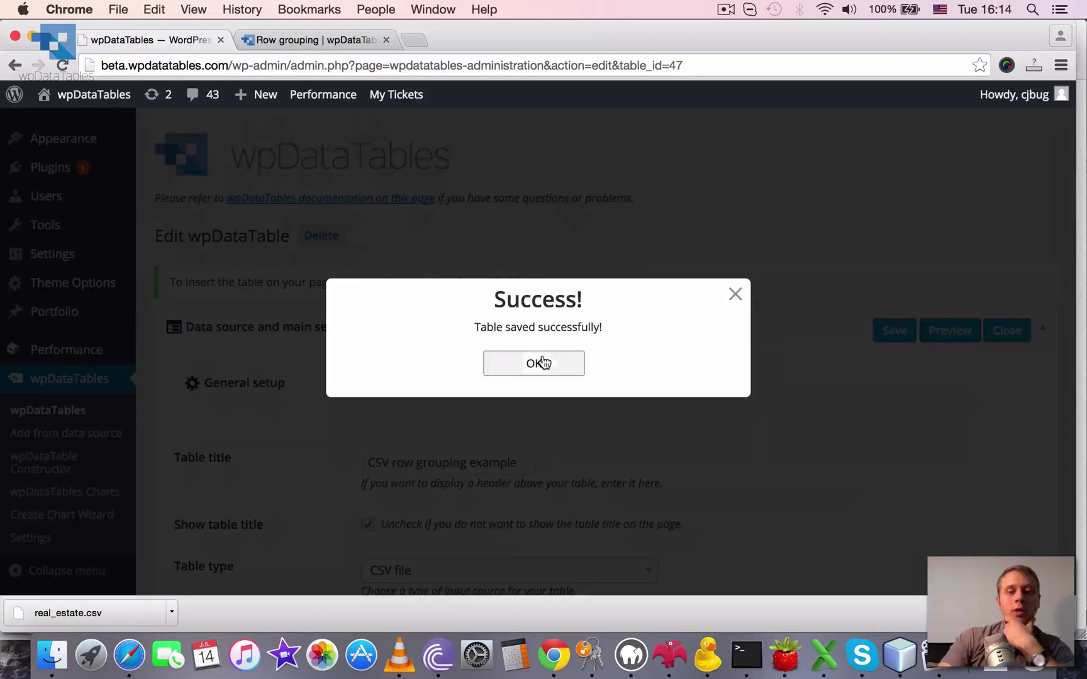
left_click(541, 364)
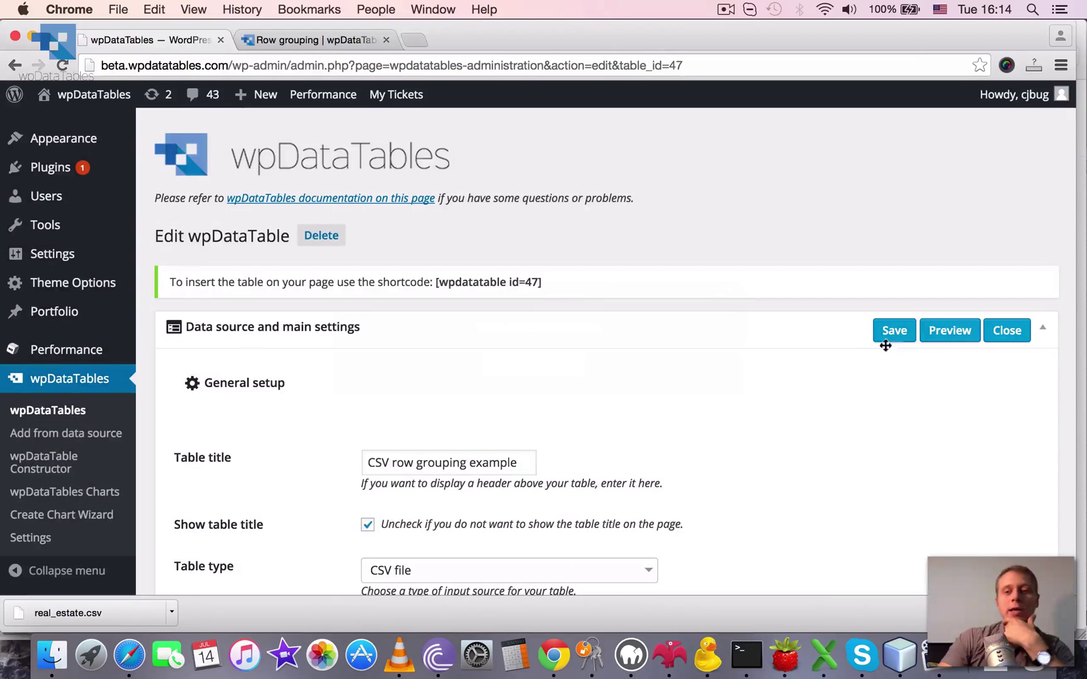
left_click(949, 330)
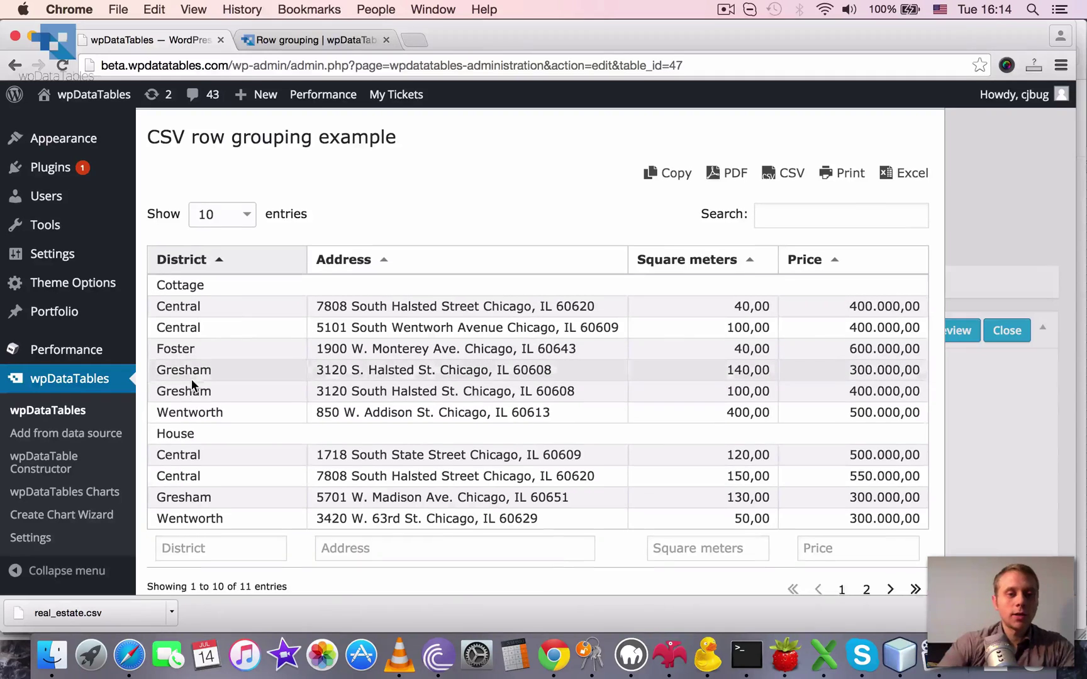
Step: Toggle District and Address sorting within the Type groups, ending with District descending
scroll(191, 379, "down", 1)
left_click(235, 252)
left_click(235, 252)
left_click(235, 252)
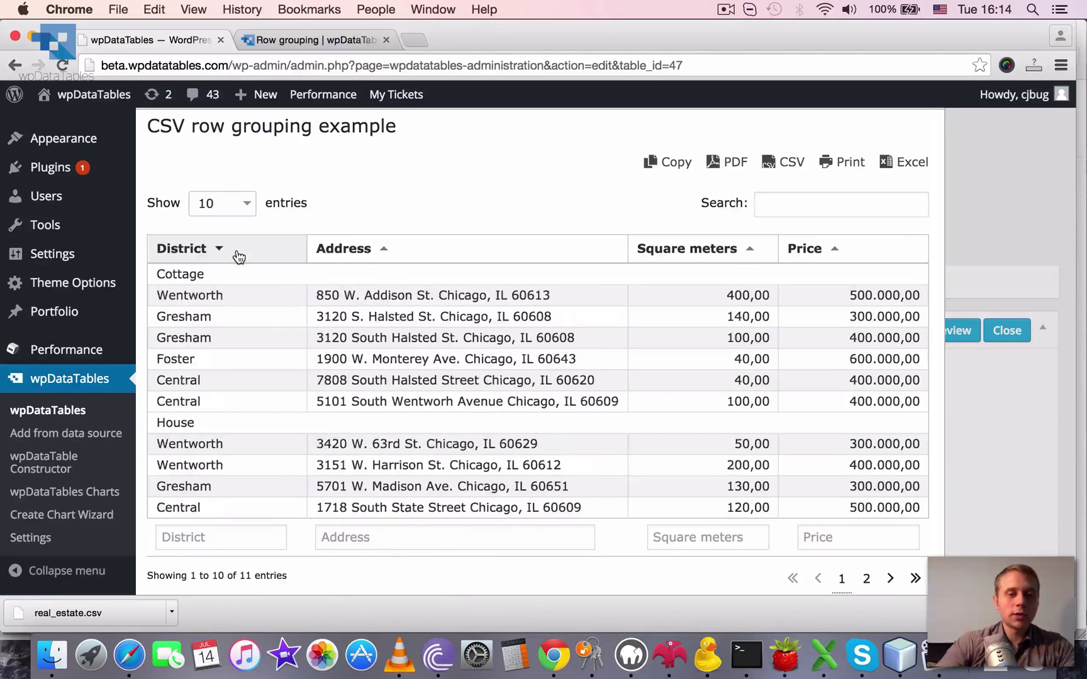
left_click(235, 252)
left_click(406, 254)
left_click(406, 254)
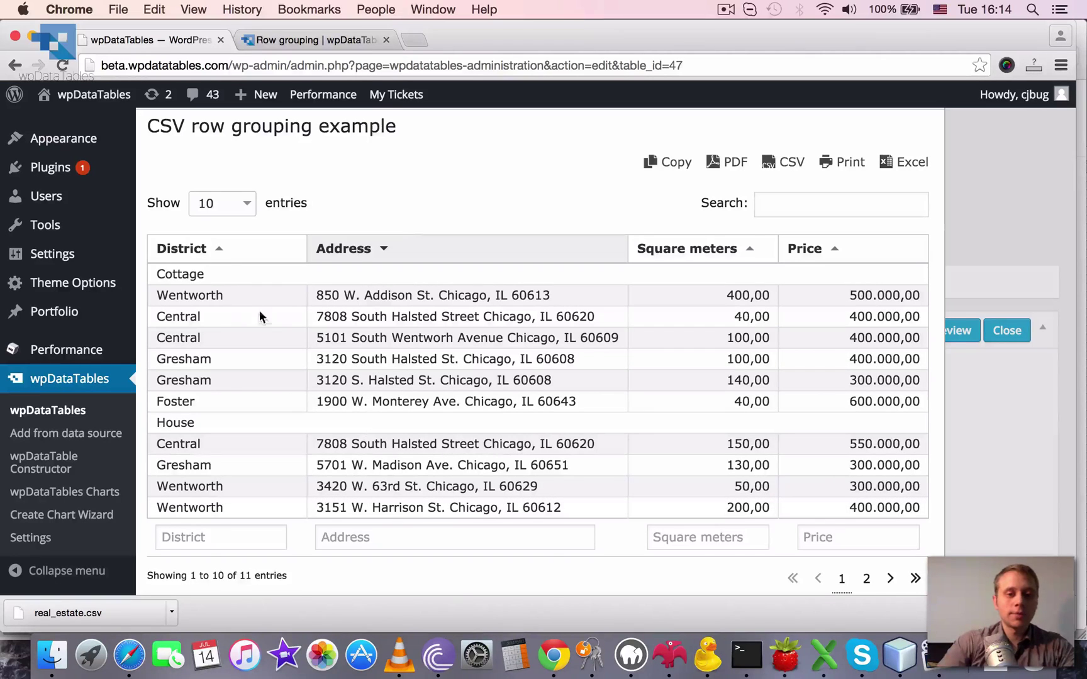
left_click(221, 252)
left_click(221, 252)
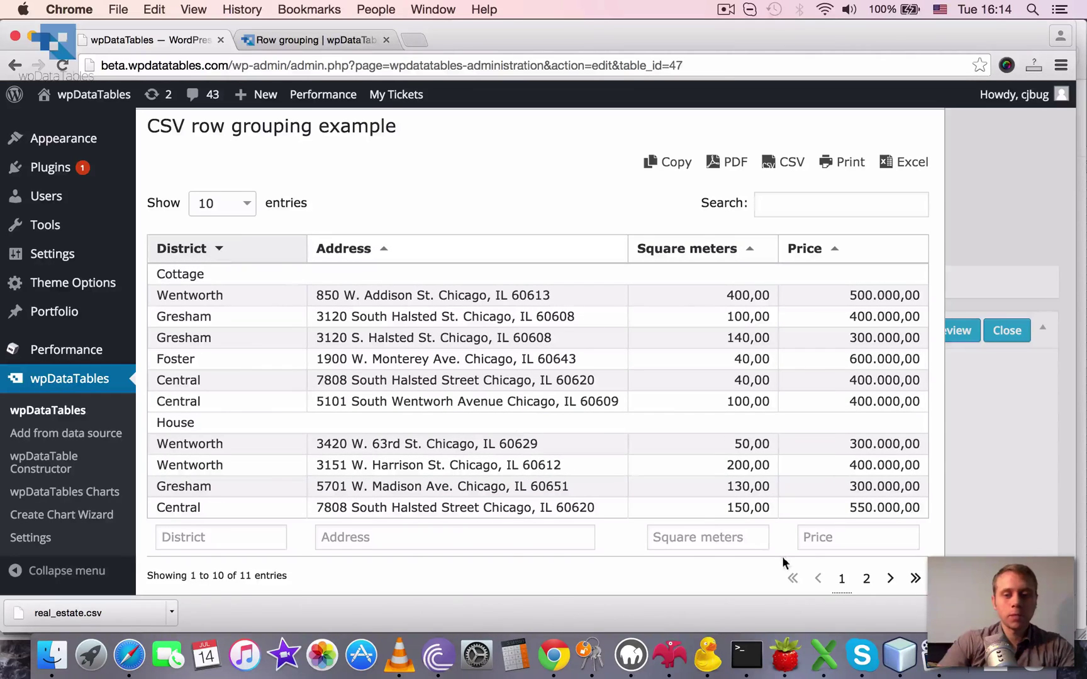
scroll(888, 352, "down", 3)
Step: Close the preview and make District the Group column instead of Type
left_click(898, 552)
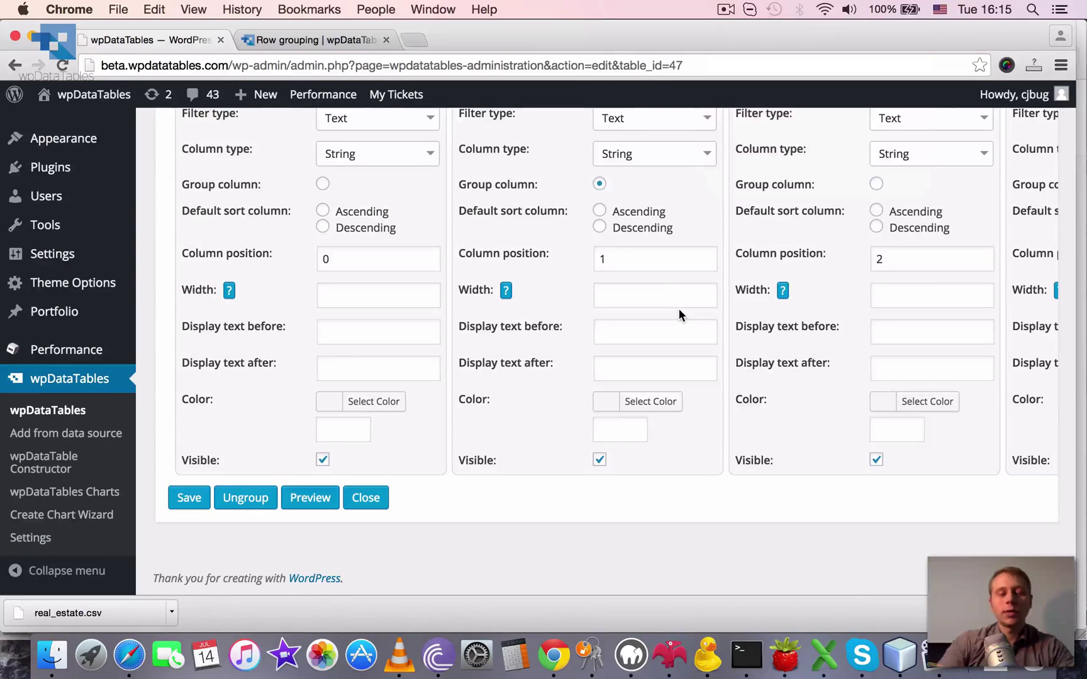
scroll(679, 315, "up", 3)
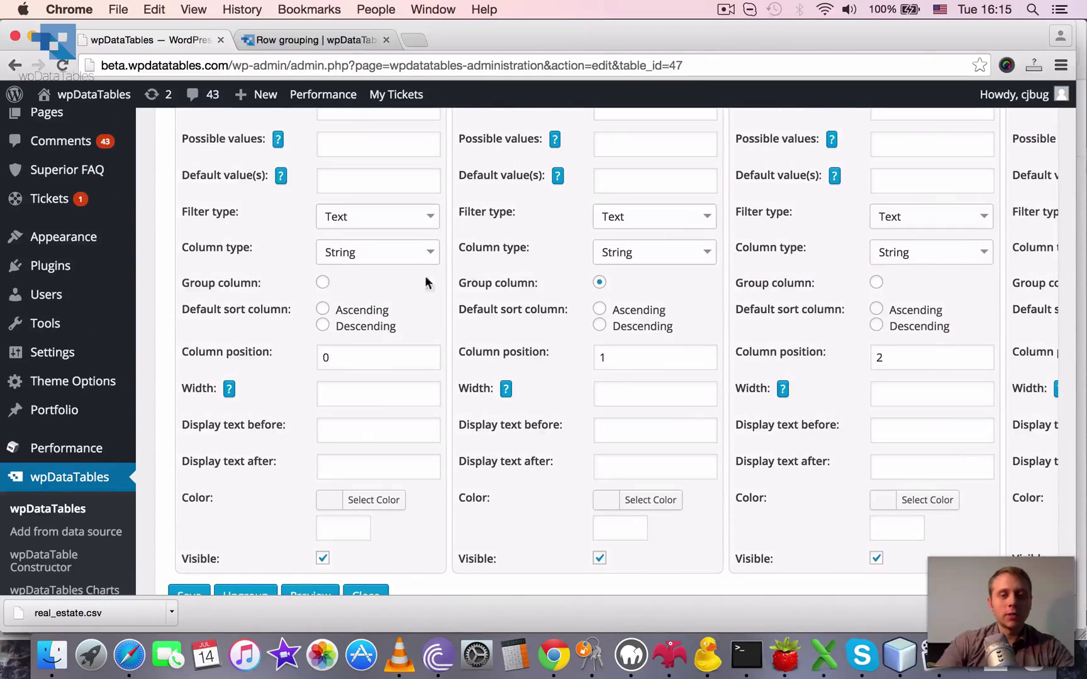
left_click(323, 283)
scroll(393, 267, "up", 5)
scroll(388, 268, "down", 6)
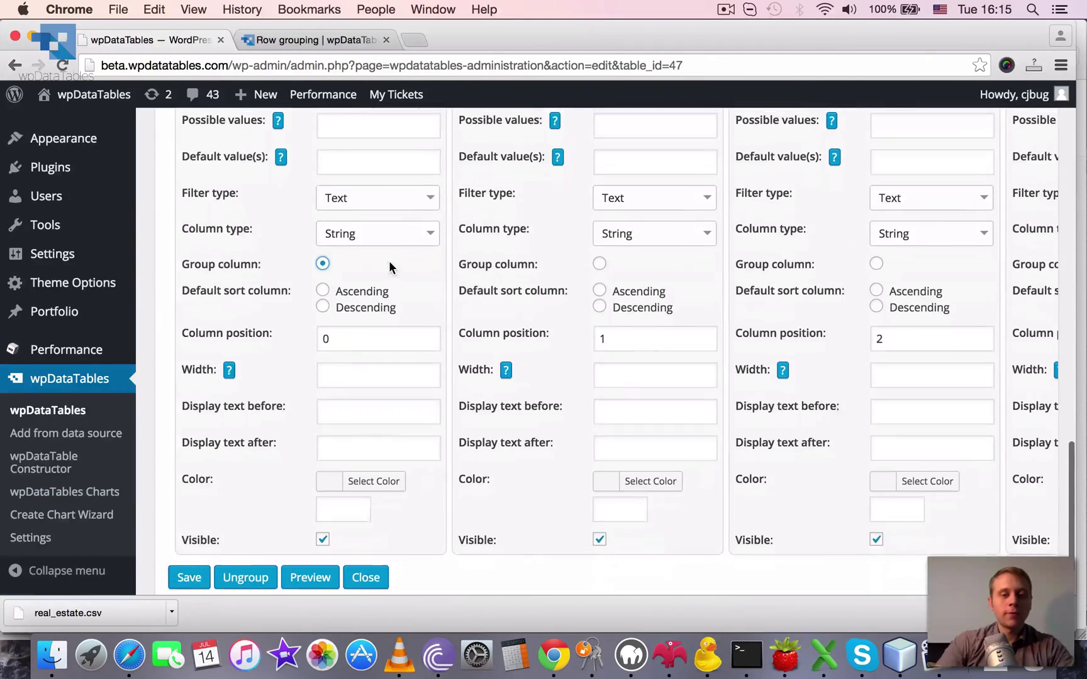
Step: Save the table and preview the District grouping
left_click(192, 575)
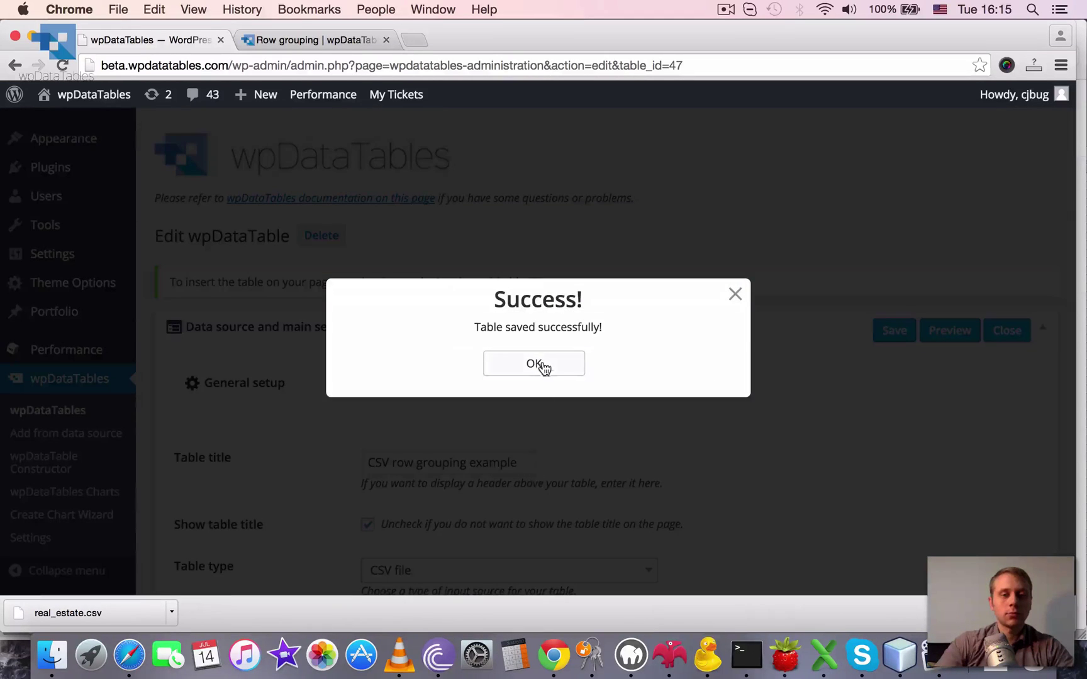
left_click(542, 368)
left_click(950, 331)
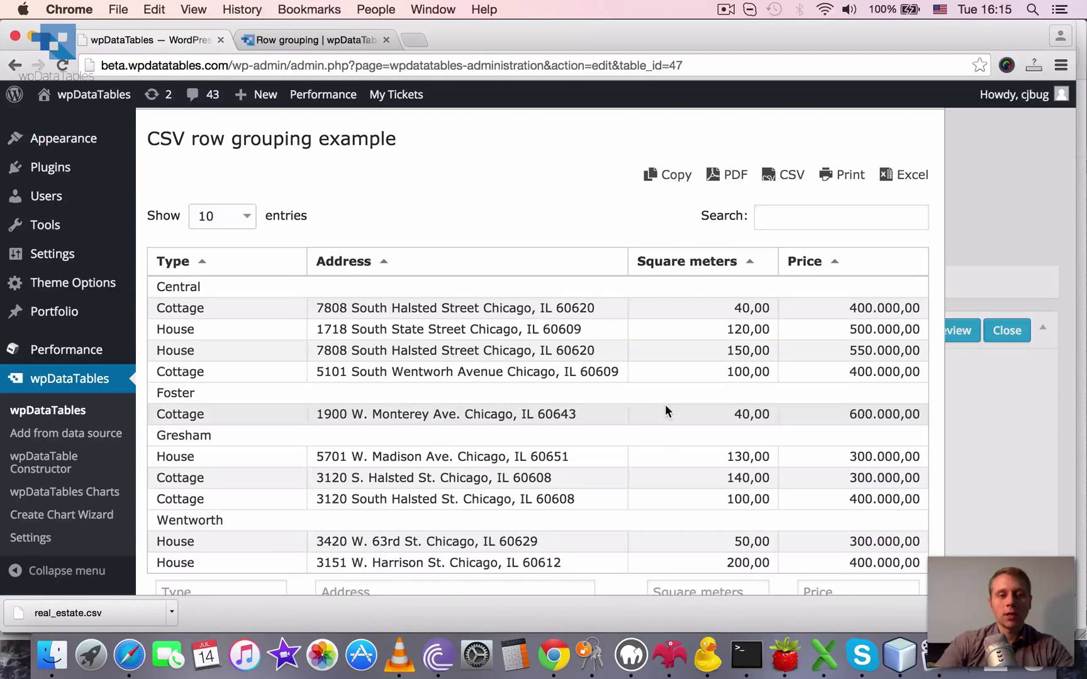
Step: Page to page 2 of the District-grouped preview and back to page 1
scroll(660, 428, "down", 1)
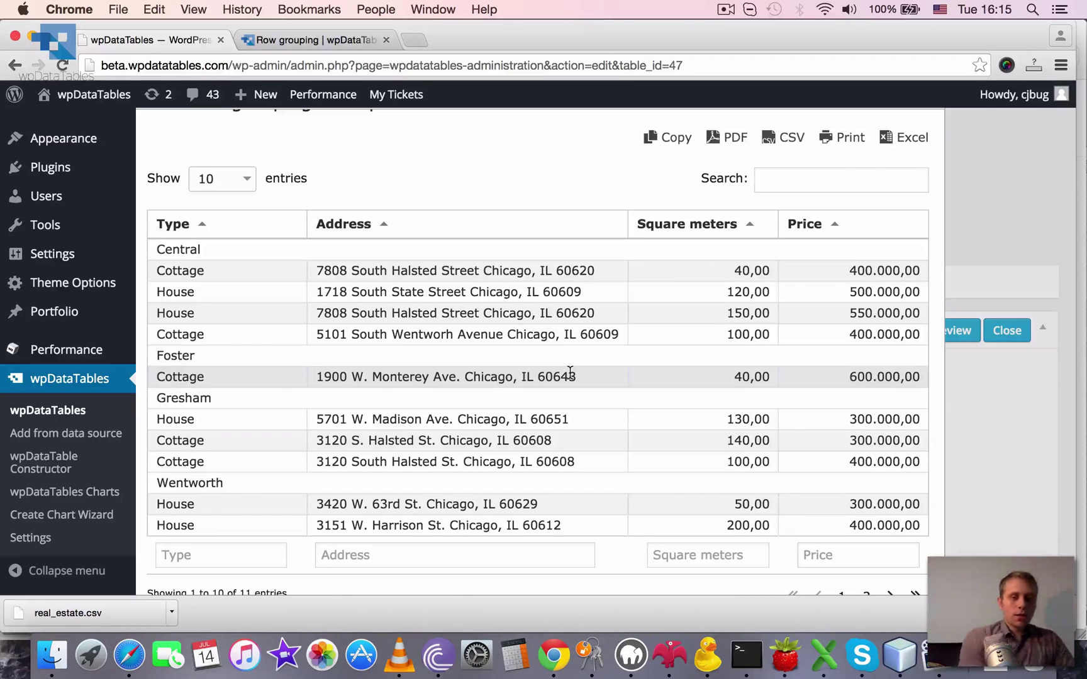
scroll(569, 372, "down", 2)
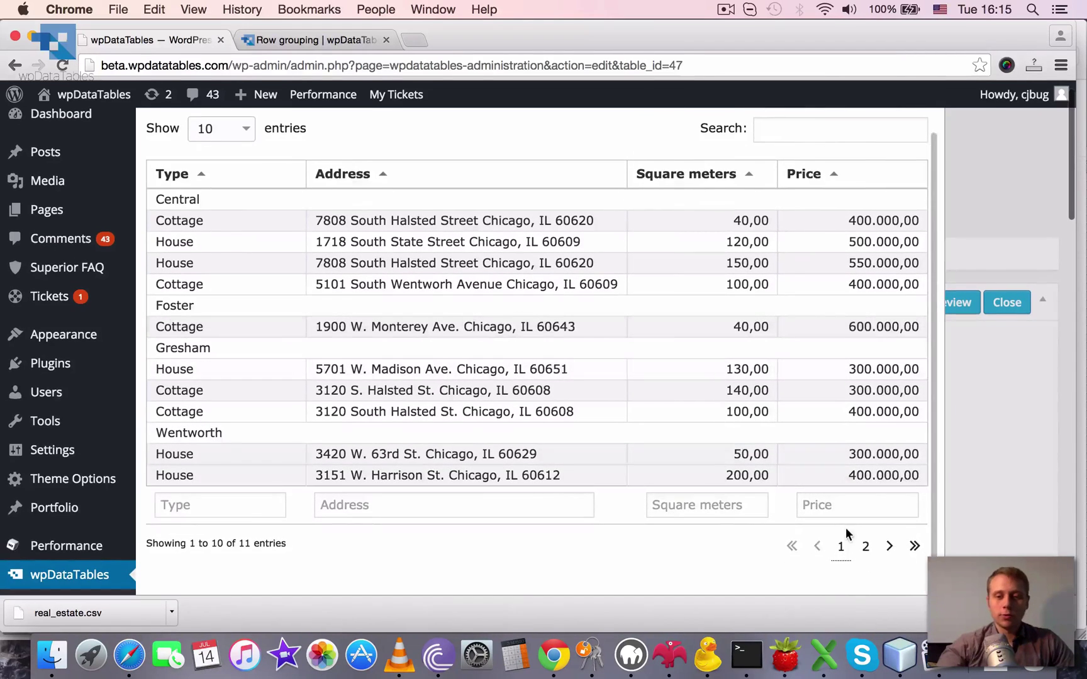
left_click(863, 547)
left_click(842, 351)
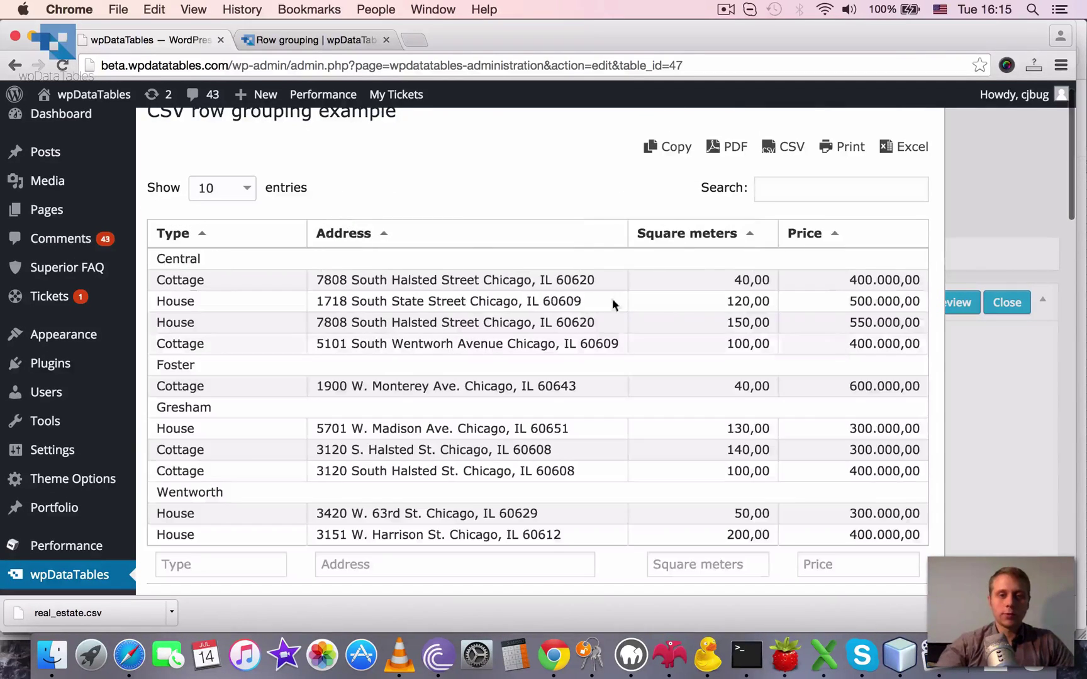
Step: Toggle Address sorting, then sort by Type descending so Houses precede Cottages
left_click(464, 231)
left_click(466, 231)
left_click(466, 232)
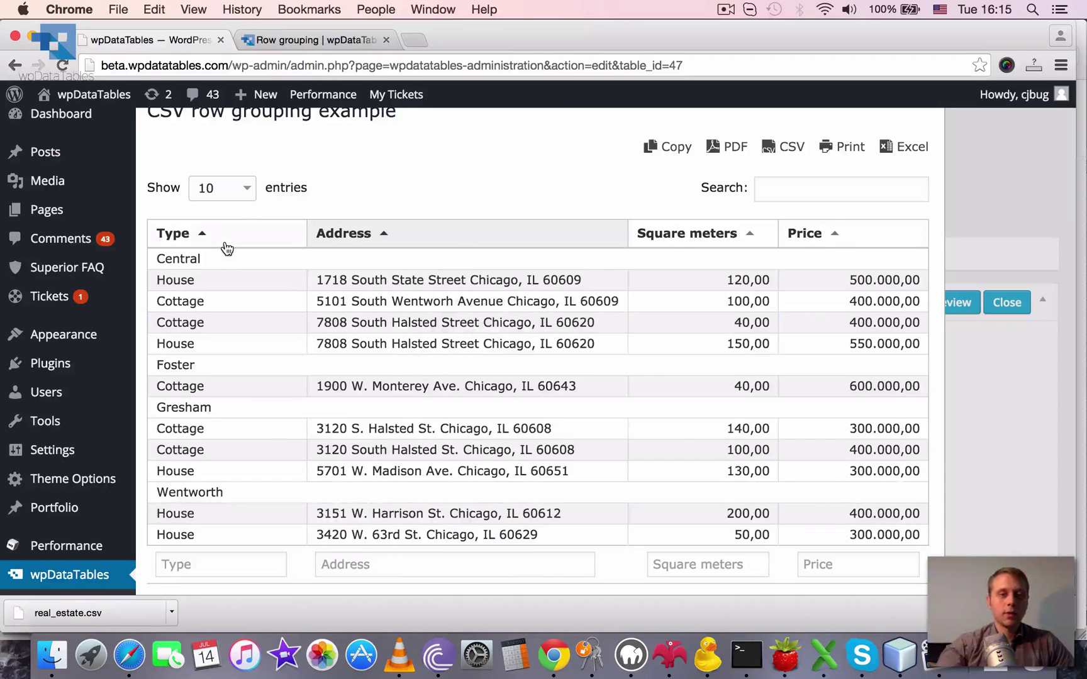
left_click(225, 246)
left_click(226, 246)
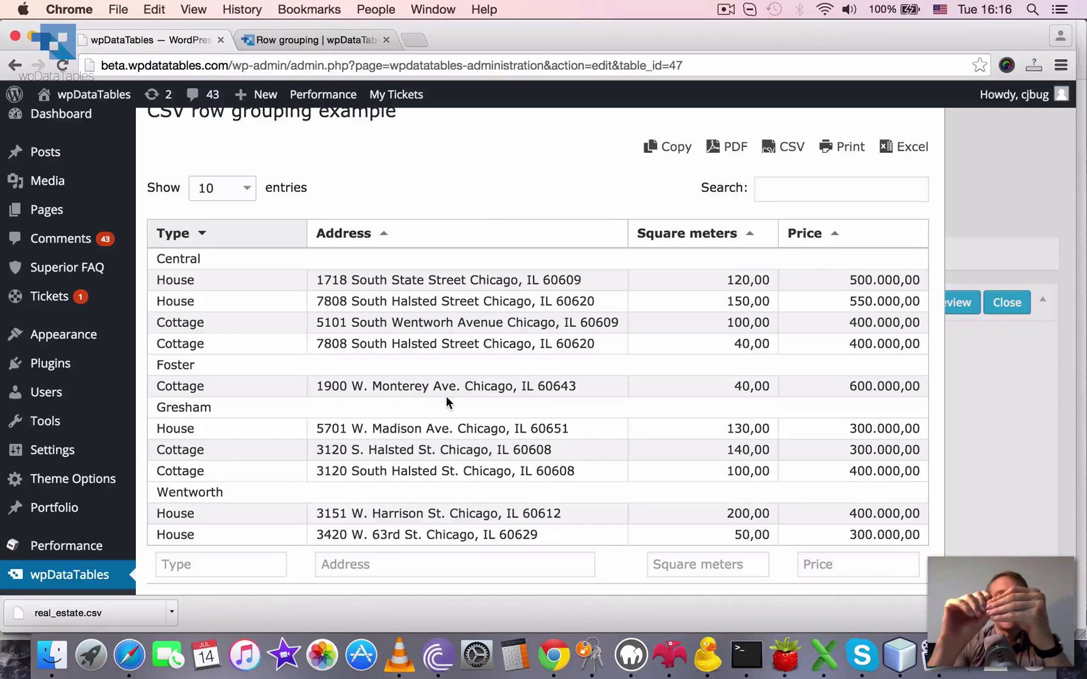
scroll(446, 398, "up", 2)
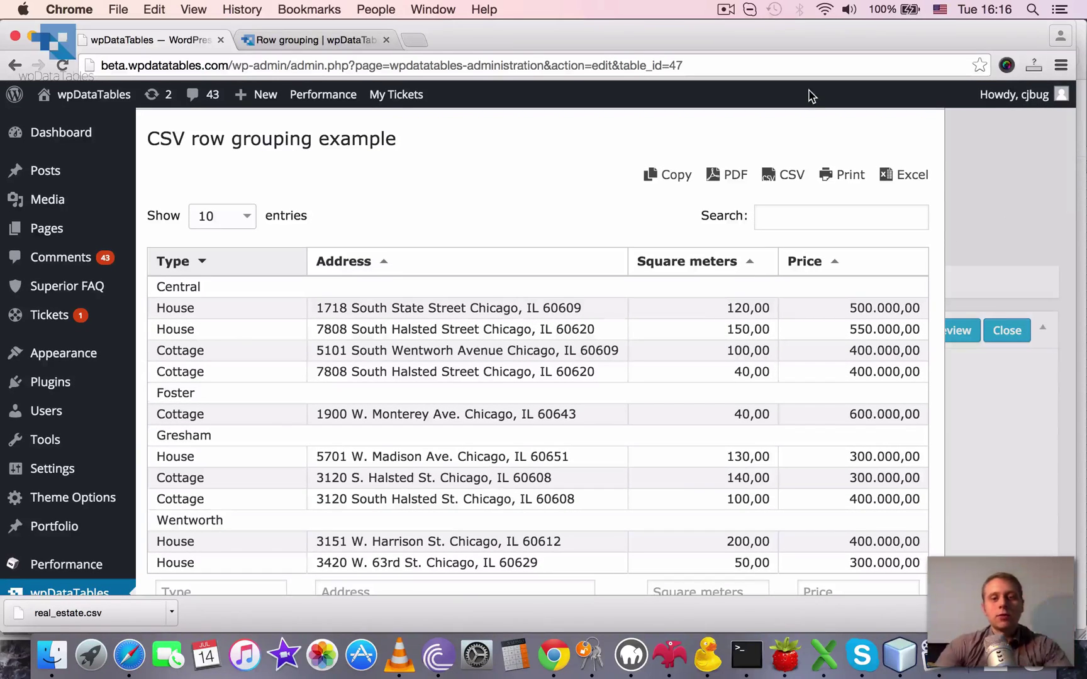
scroll(787, 186, "down", 5)
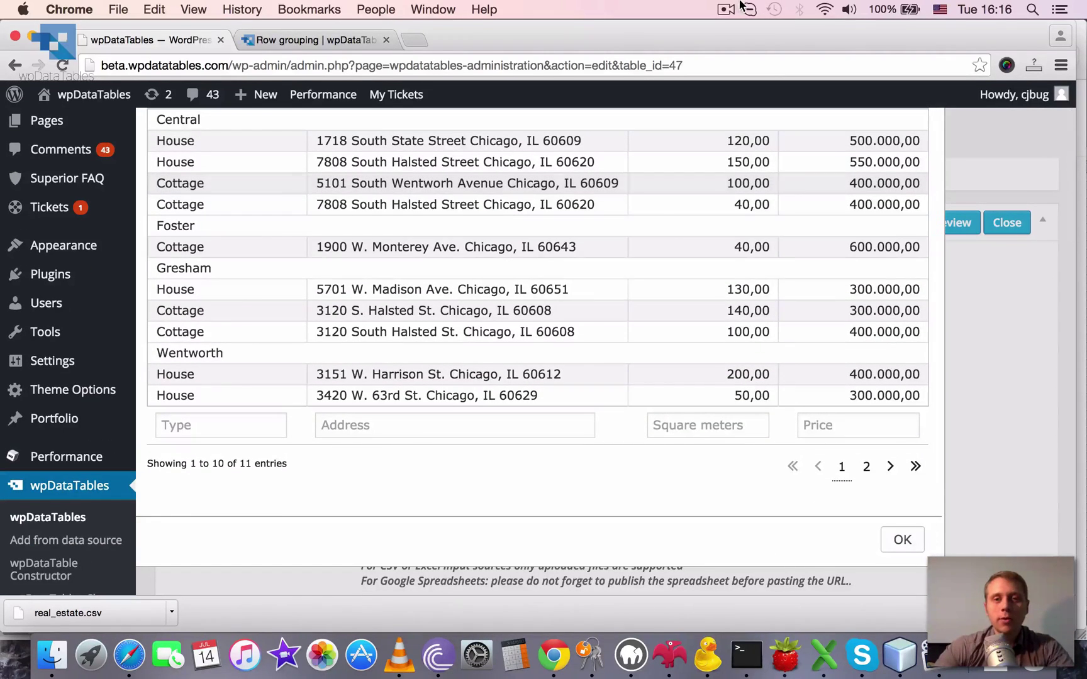